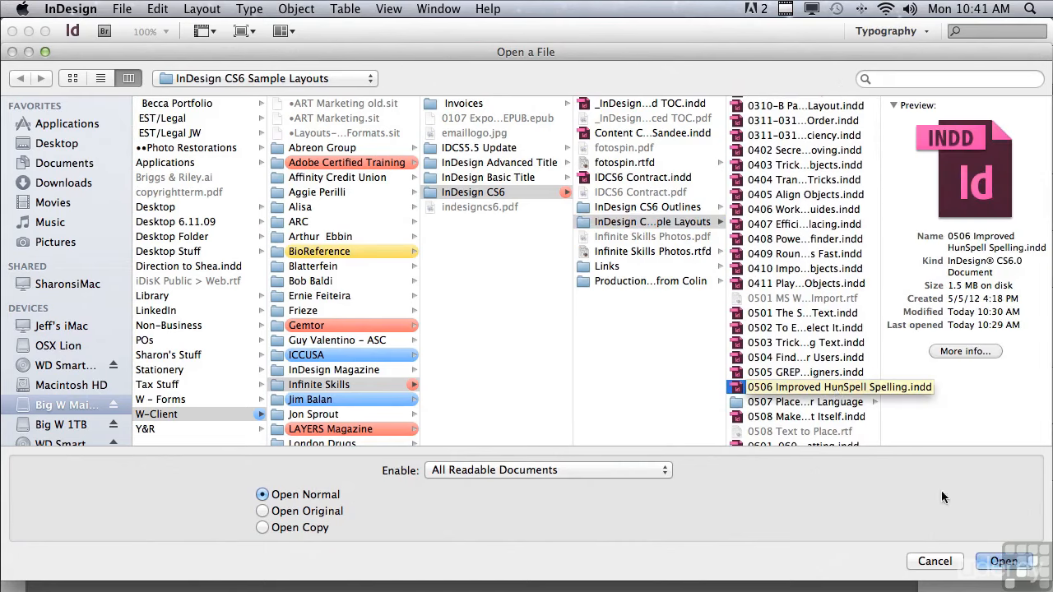
# Open the document "0506 Improved HunSpell Spelling.indd" and go to the beginning of its text
pyautogui.click(1004, 563)
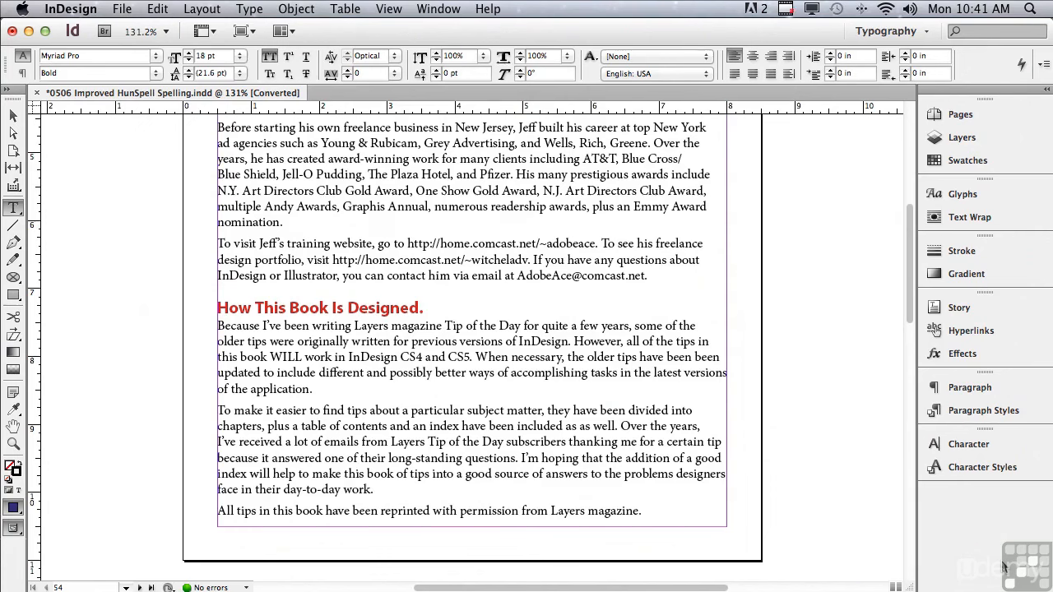
pyautogui.moveTo(911, 306); pyautogui.dragTo(920, 186)
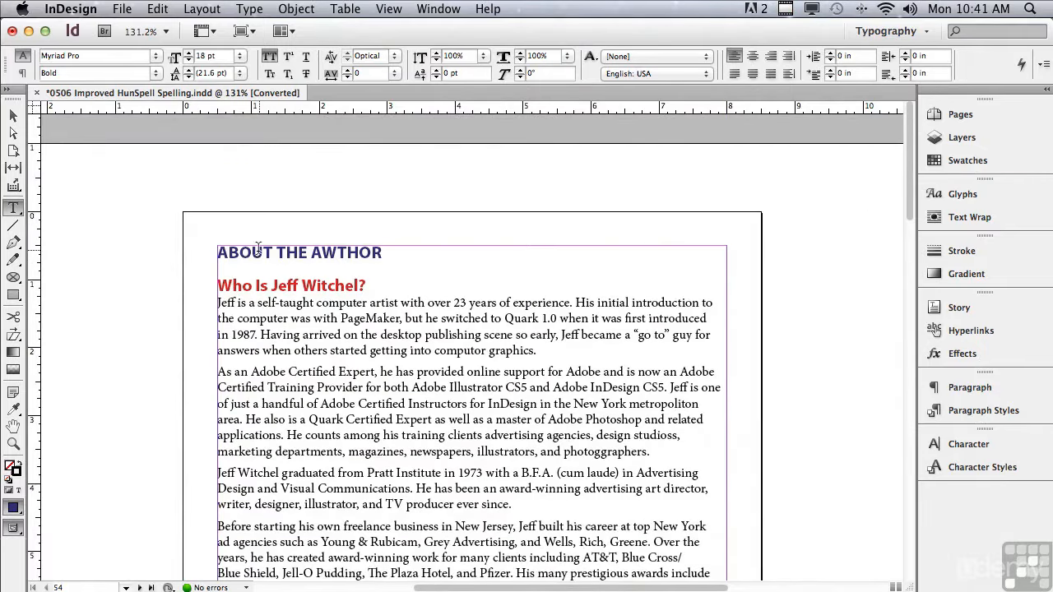
# Select the word "ABOUT" in the main heading and run Check Spelling on that selection
pyautogui.moveTo(218, 253); pyautogui.dragTo(273, 253)
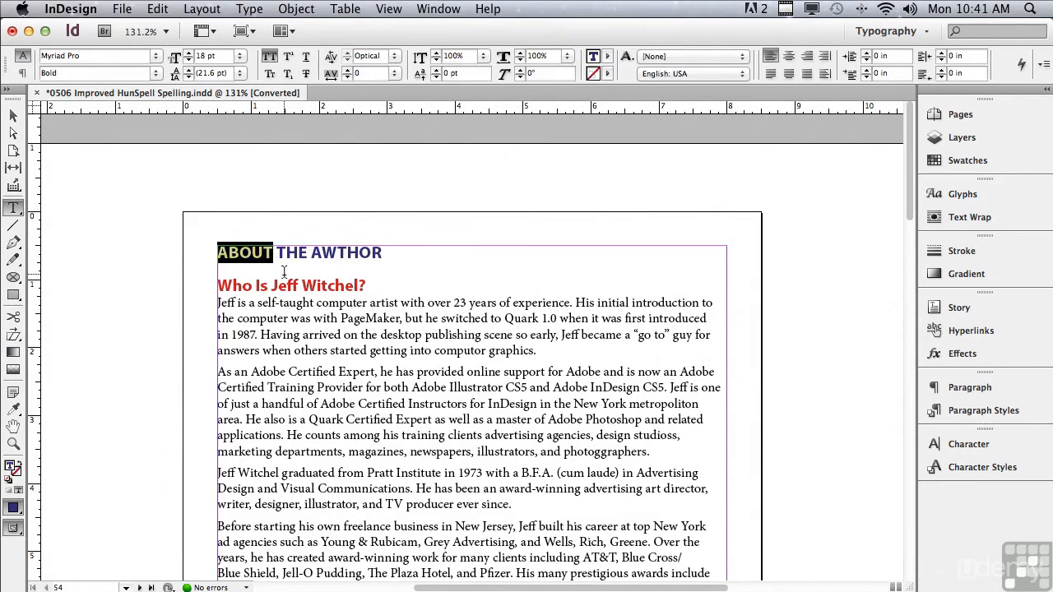
pyautogui.click(155, 8)
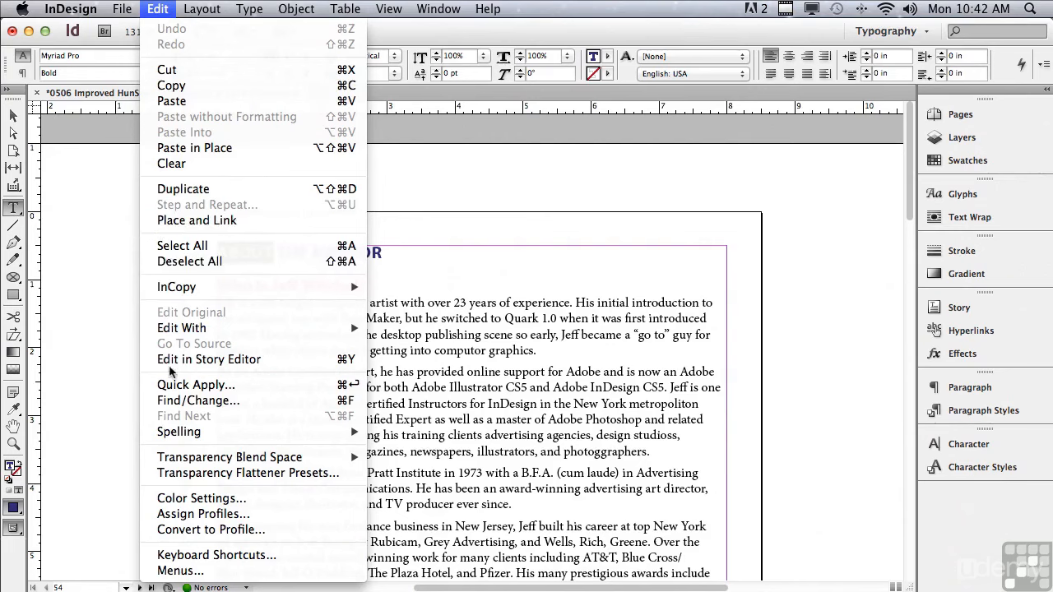
pyautogui.moveTo(180, 433)
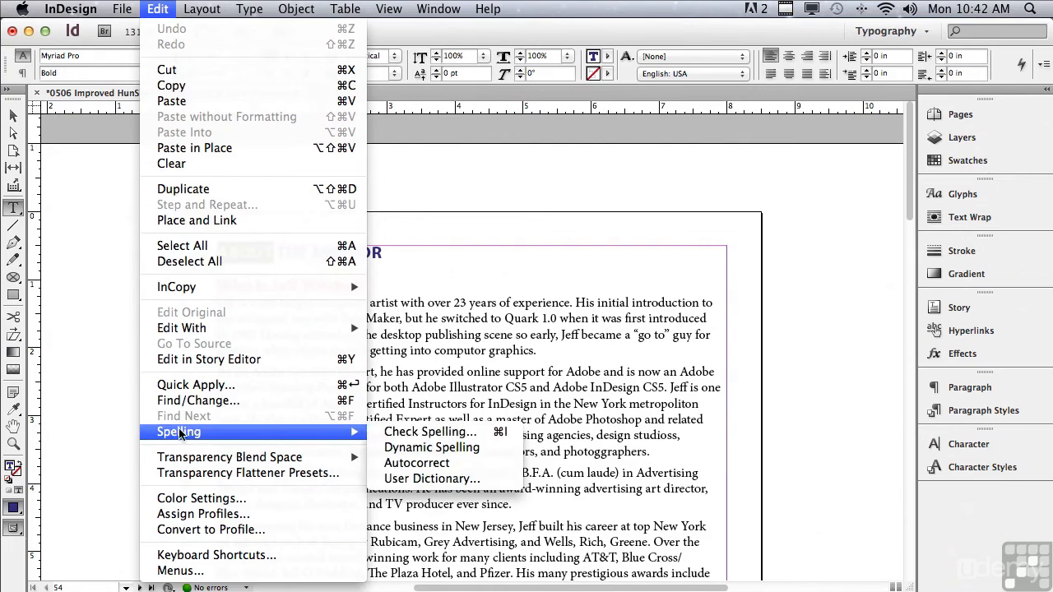
pyautogui.click(394, 433)
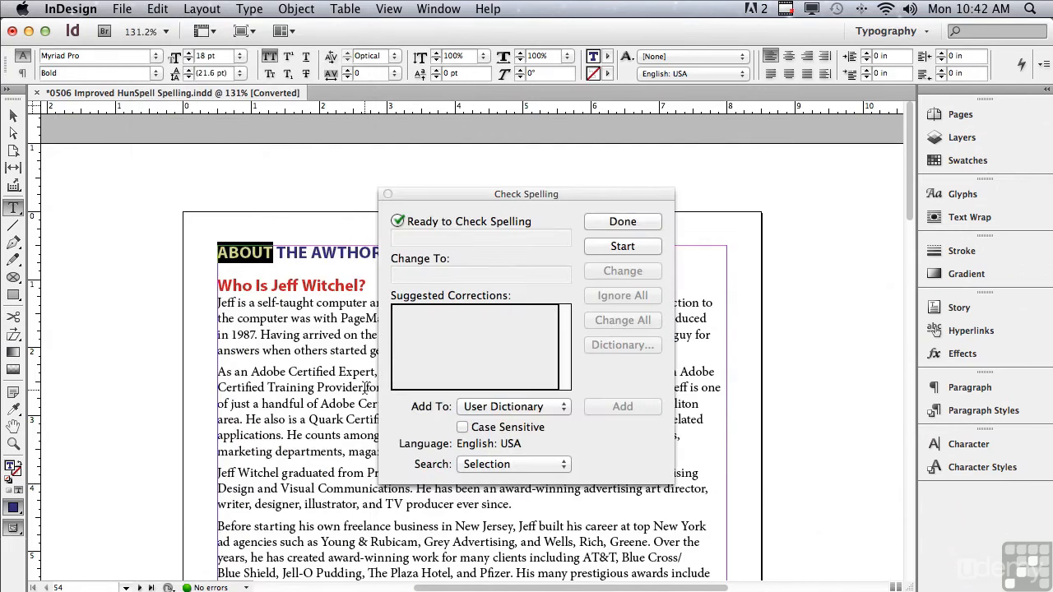
pyautogui.click(609, 247)
# Try the spell check's search scopes All Documents, Story and To End of Story
pyautogui.click(478, 465)
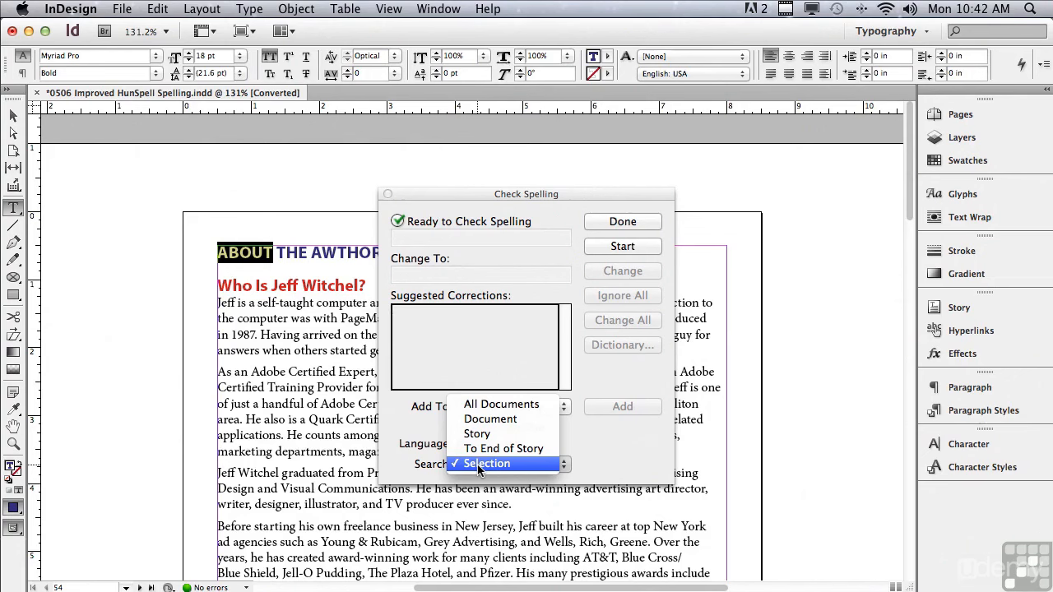
pyautogui.click(475, 405)
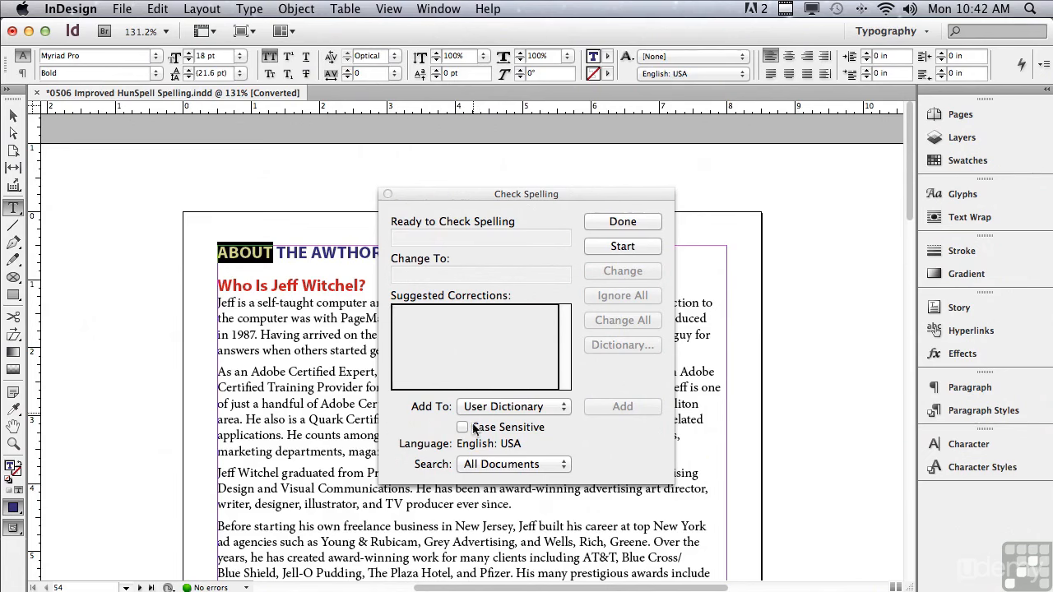
pyautogui.click(478, 465)
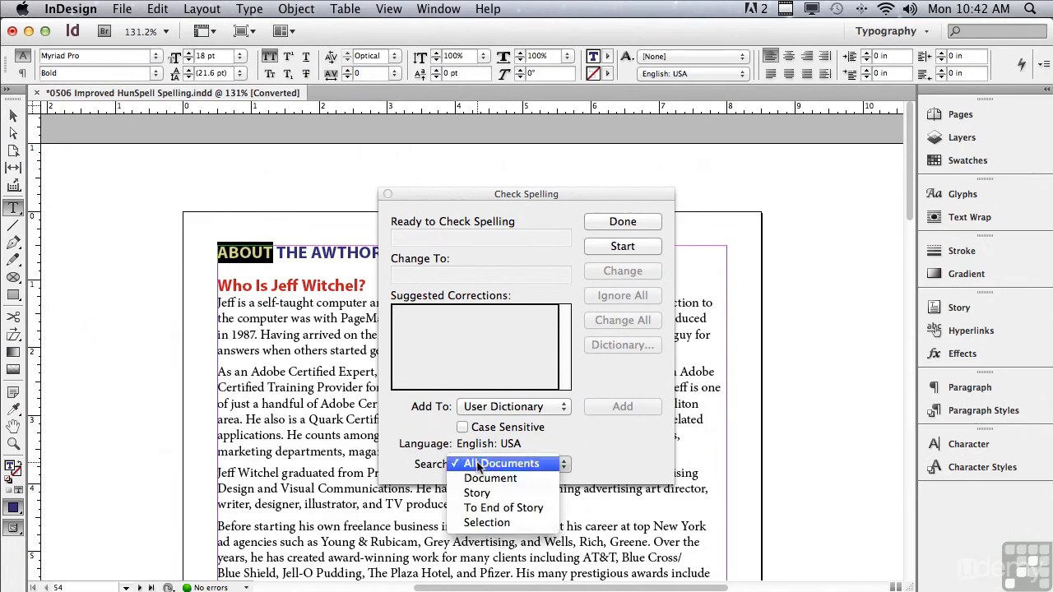
pyautogui.click(476, 494)
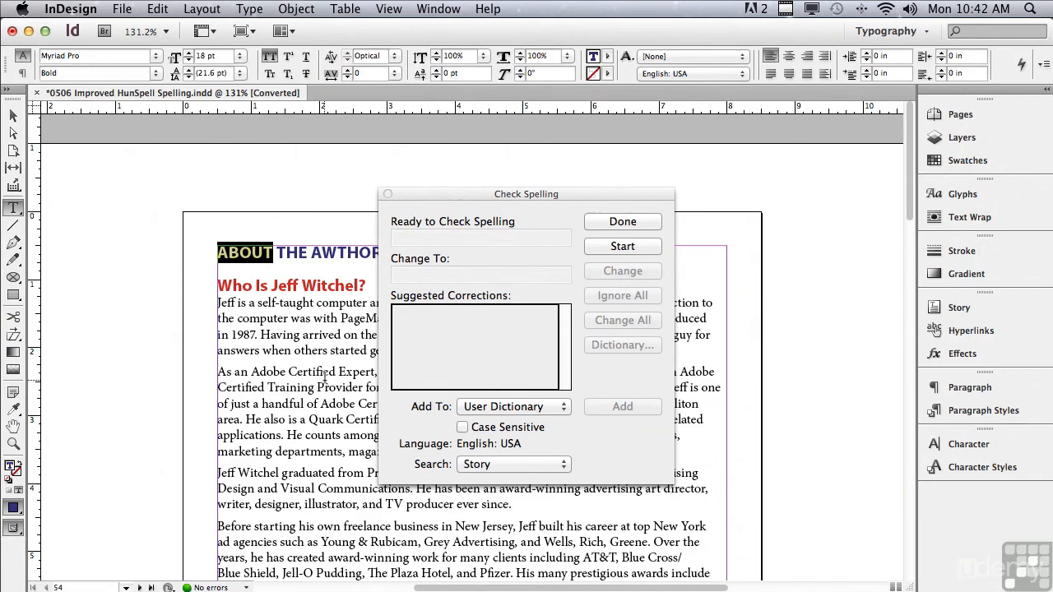
pyautogui.click(481, 467)
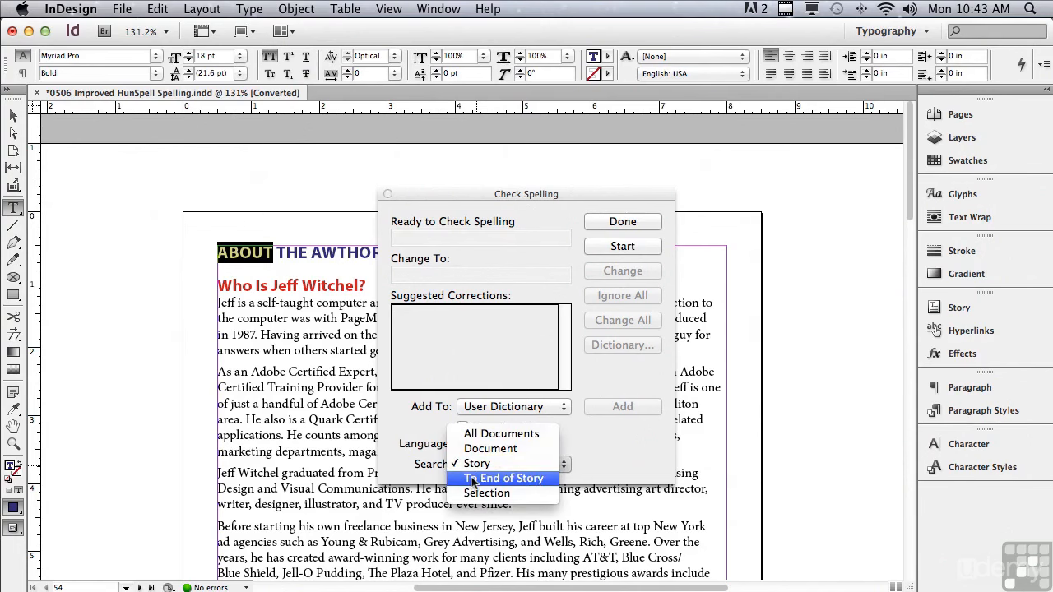
pyautogui.click(474, 480)
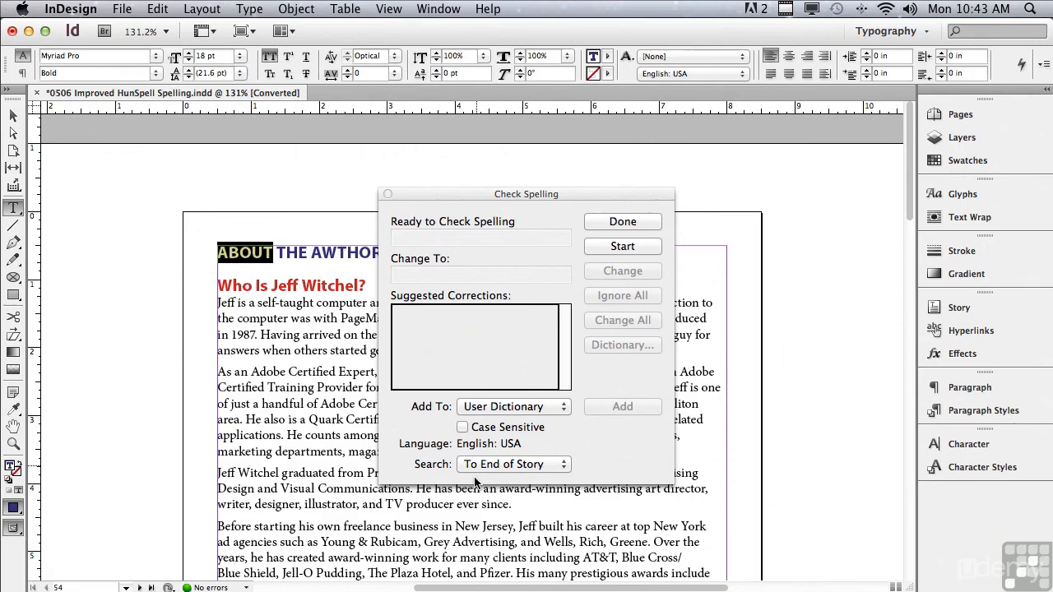
# Select the paragraph beginning "As an Adobe Certified Expert" and set the spell check's search scope to Selection
pyautogui.click(476, 465)
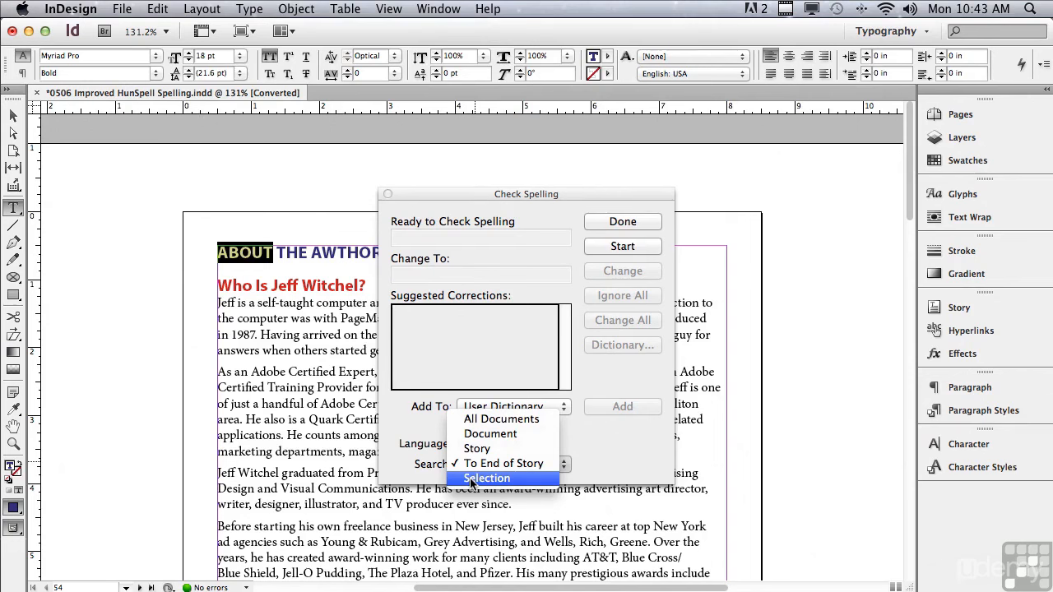
pyautogui.click(216, 384)
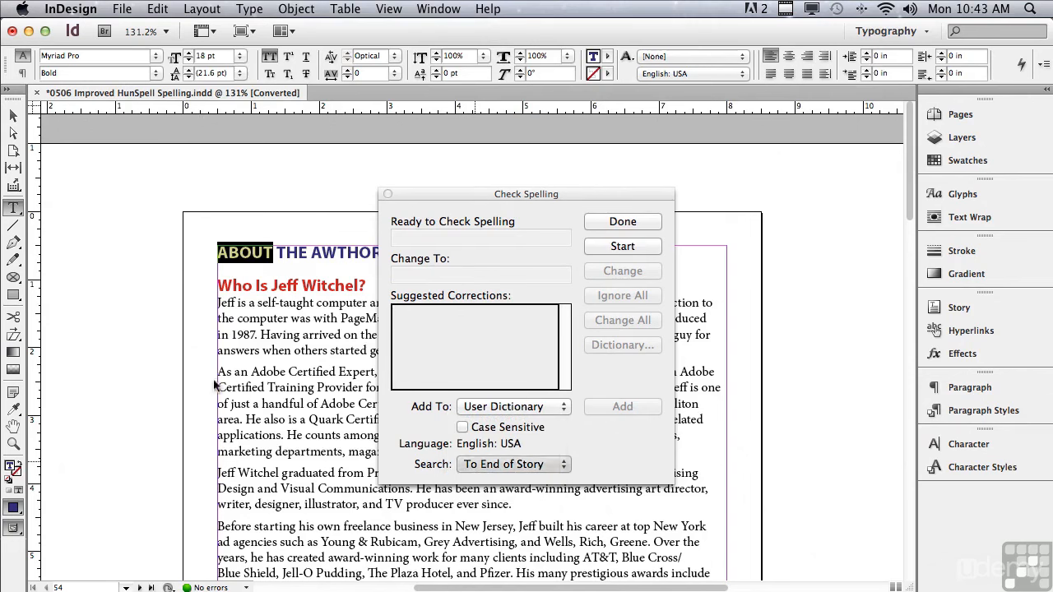
pyautogui.moveTo(218, 371); pyautogui.dragTo(680, 459)
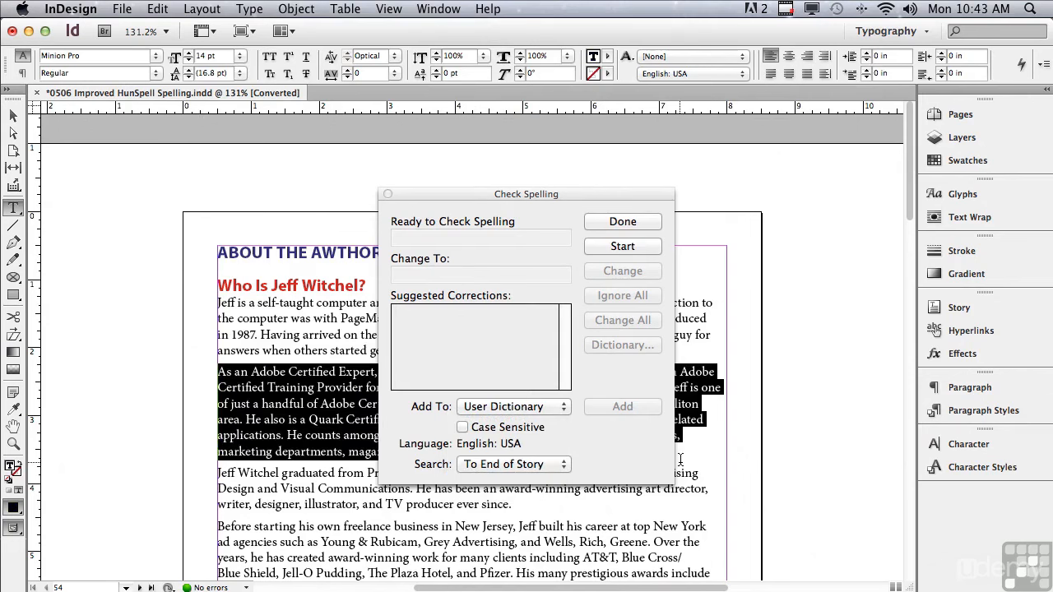
pyautogui.click(535, 466)
pyautogui.click(530, 479)
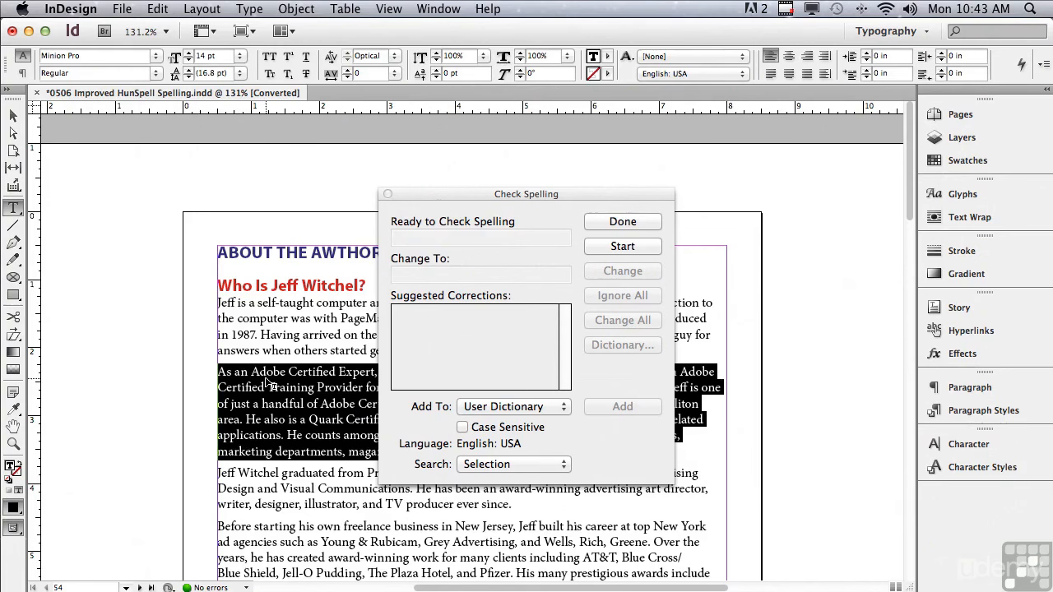
# Start a spell check with the search scope set to Document and correct "metropoliton" to "metropolitan"
pyautogui.click(466, 464)
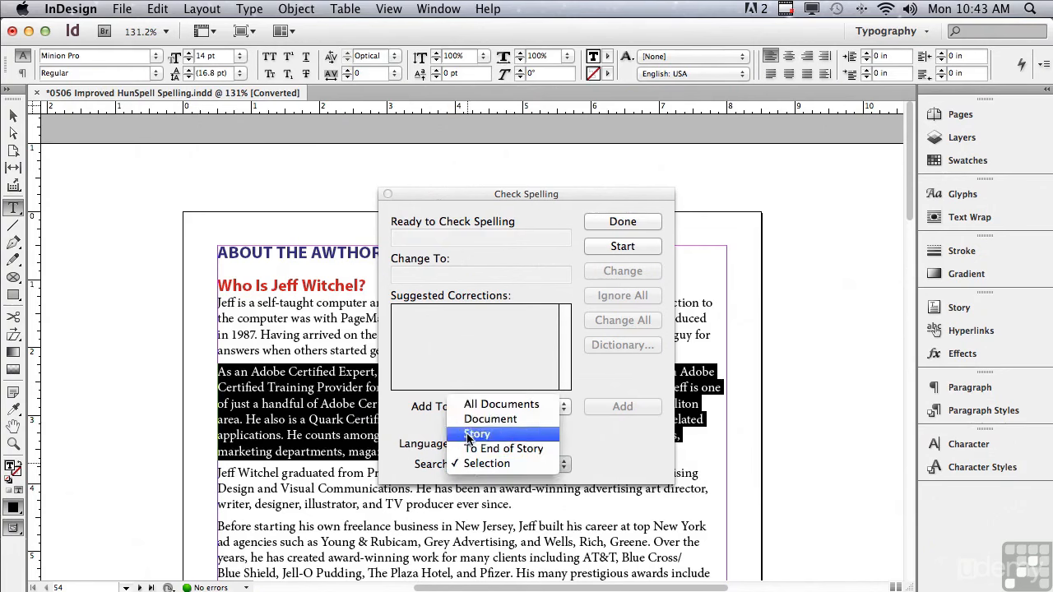
pyautogui.click(468, 421)
pyautogui.click(600, 247)
pyautogui.moveTo(501, 192); pyautogui.dragTo(389, 191)
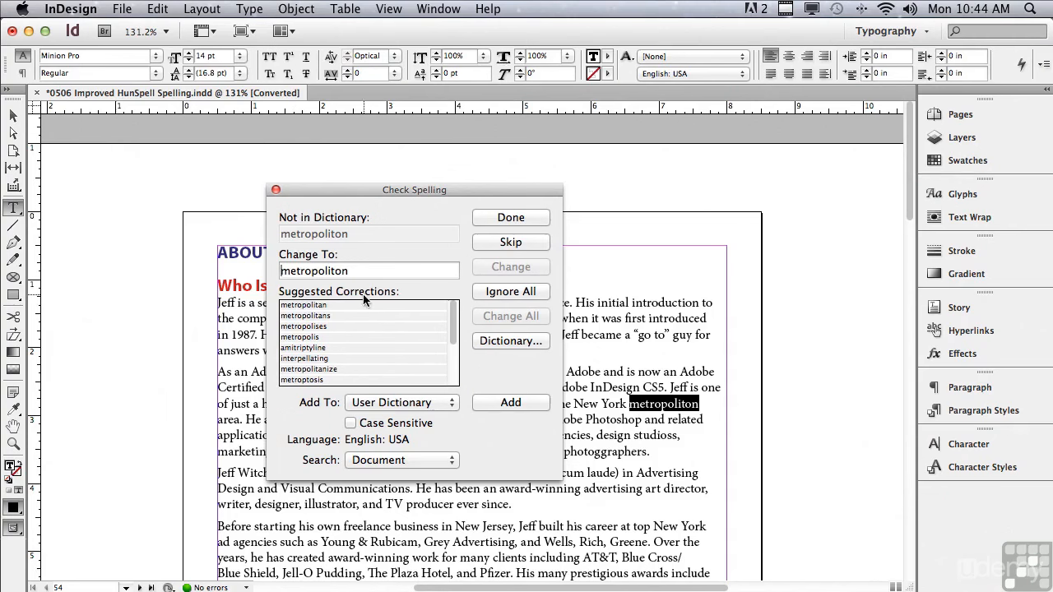
pyautogui.click(316, 307)
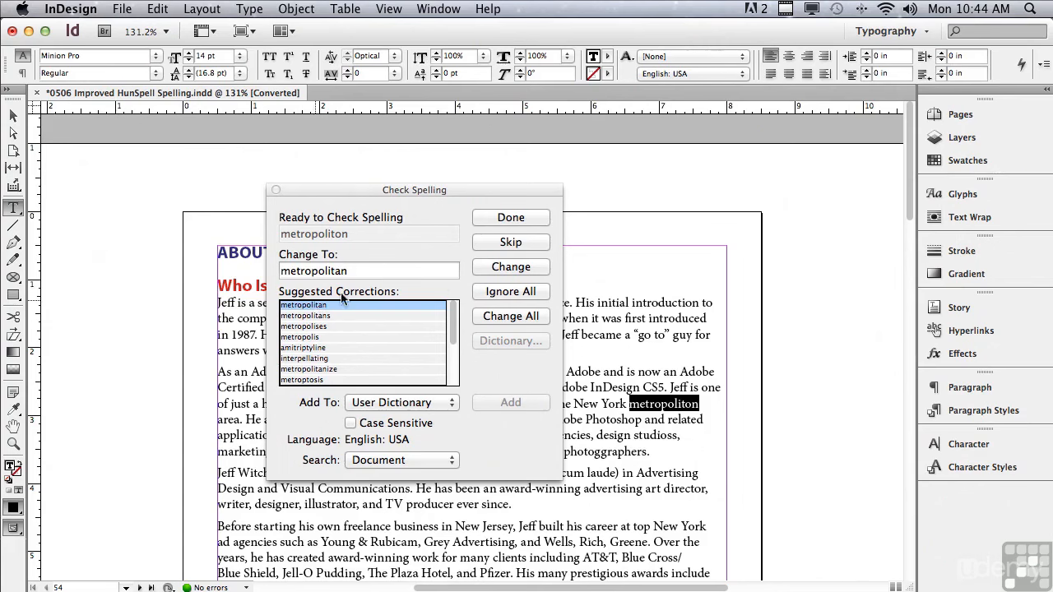
pyautogui.click(499, 268)
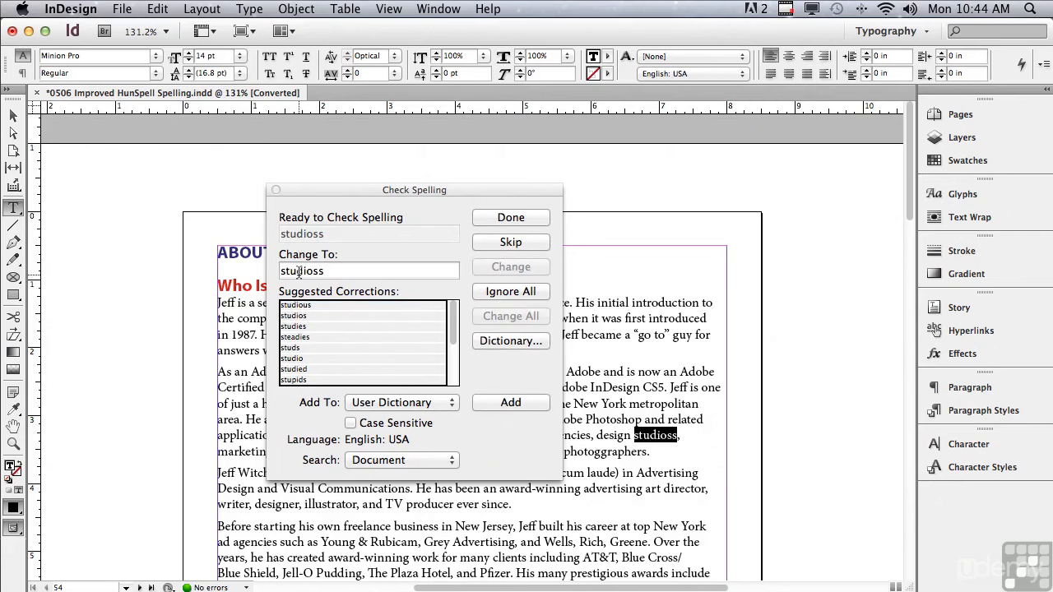
# Change all instances of "studioss" to "studios" and of "photoggraphers" to "photographers" using the suggested corrections
pyautogui.click(295, 315)
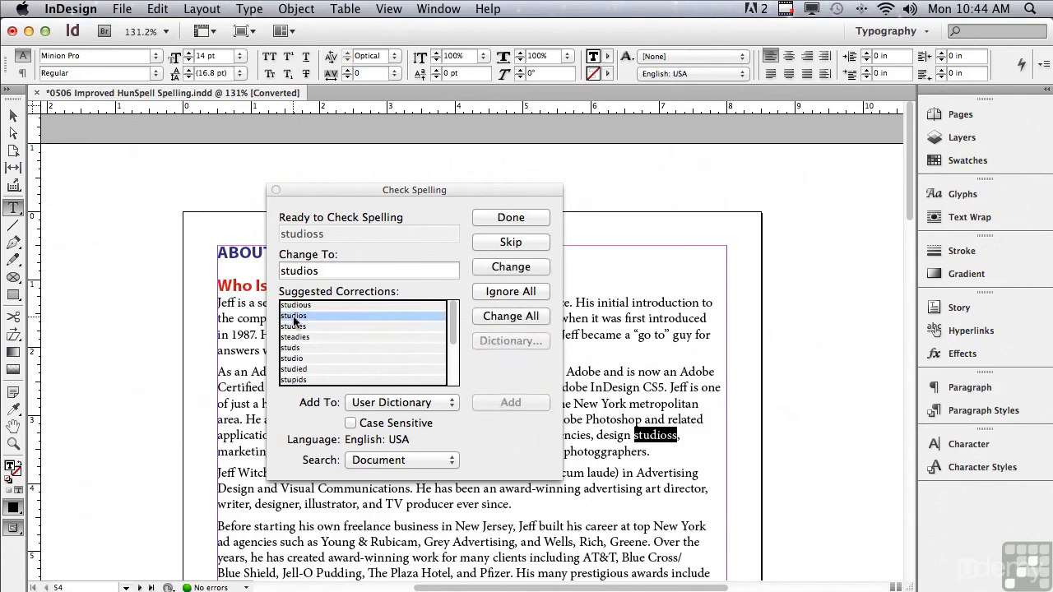
pyautogui.click(485, 317)
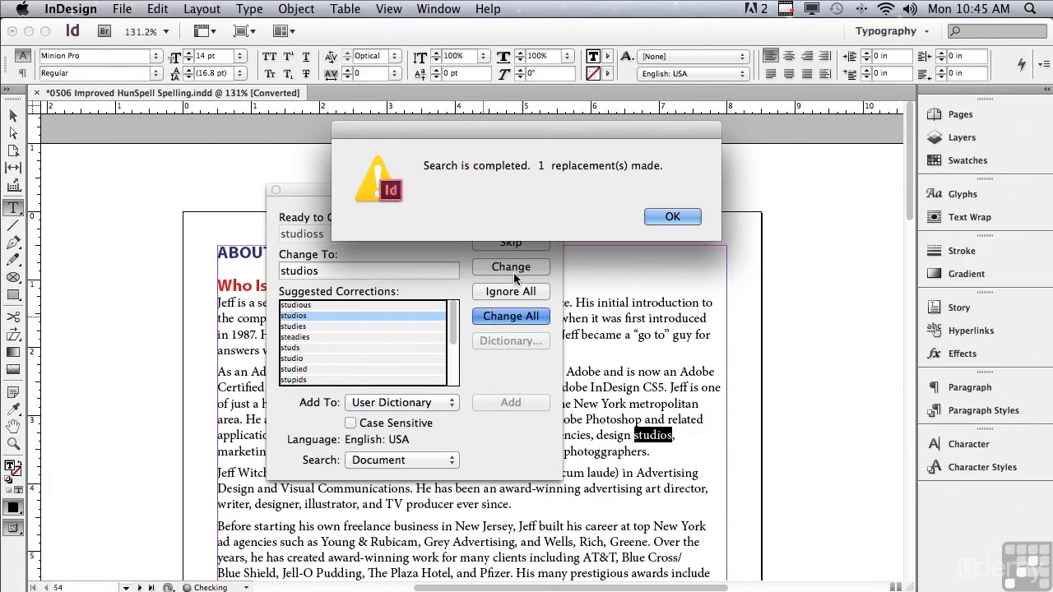
pyautogui.click(658, 216)
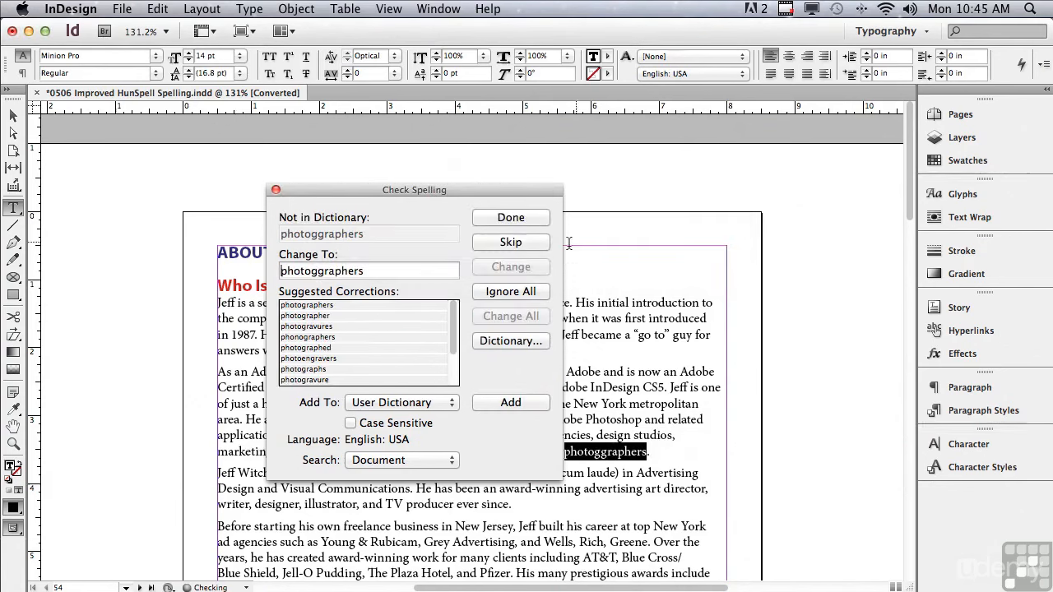
pyautogui.click(325, 306)
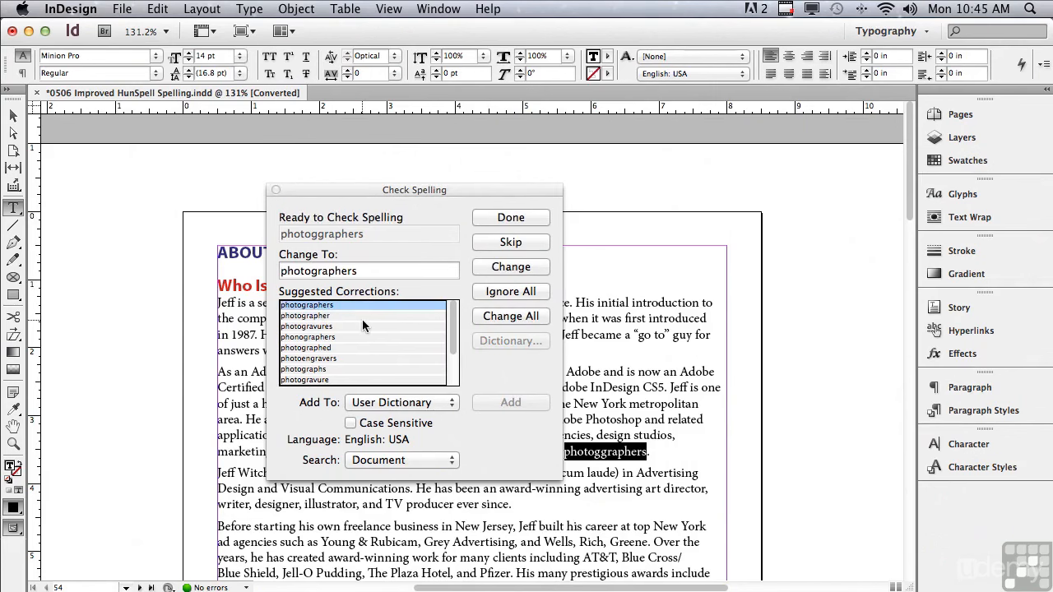
pyautogui.click(494, 315)
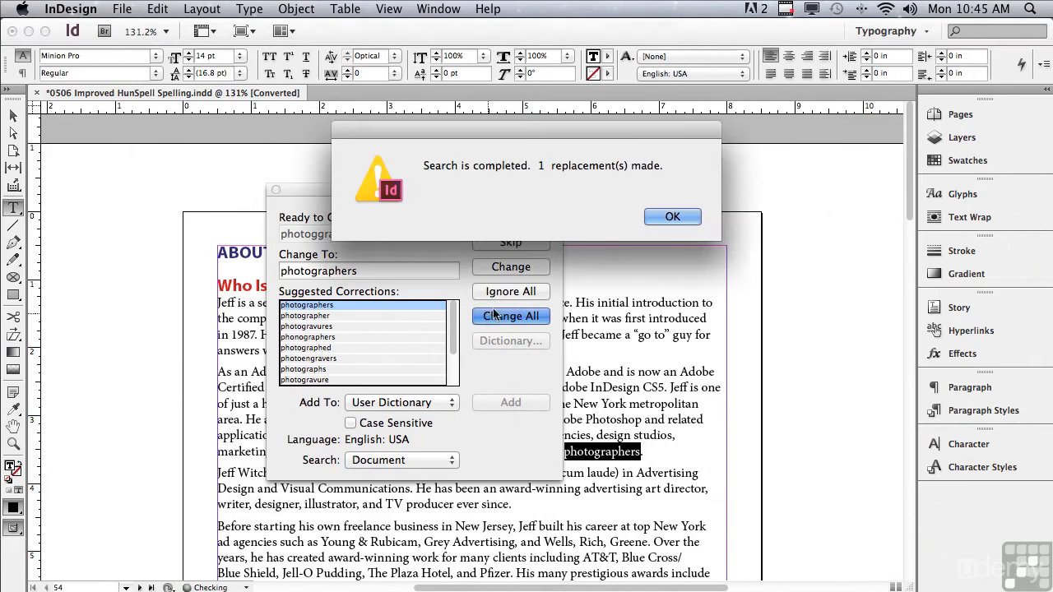
pyautogui.click(657, 217)
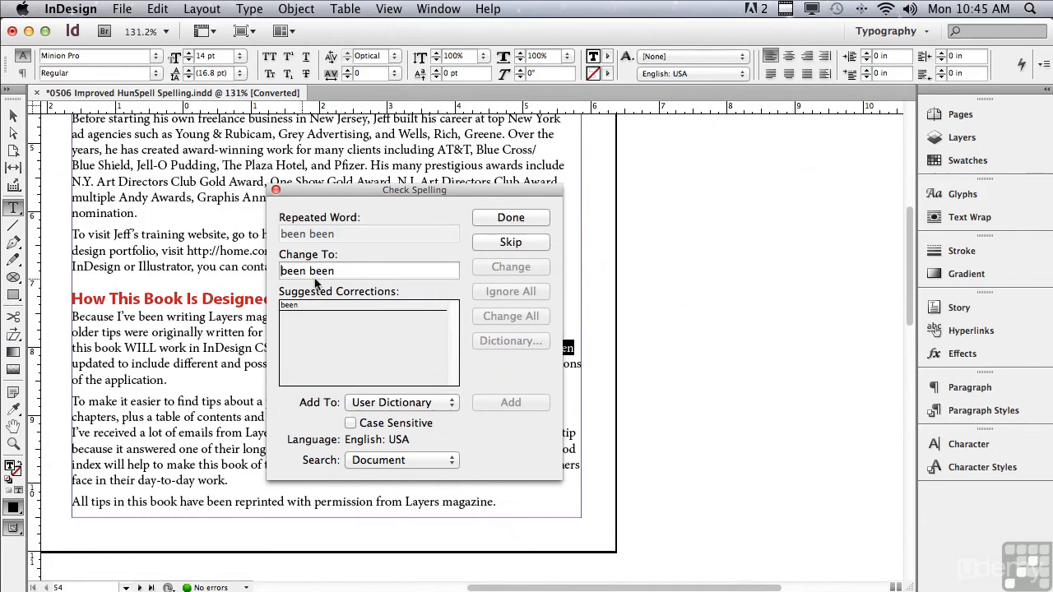
# Correct the repeated words "been been" to "been" and "as as" to "as" in the section "How This Book Is Designed."
pyautogui.moveTo(359, 193); pyautogui.dragTo(245, 245)
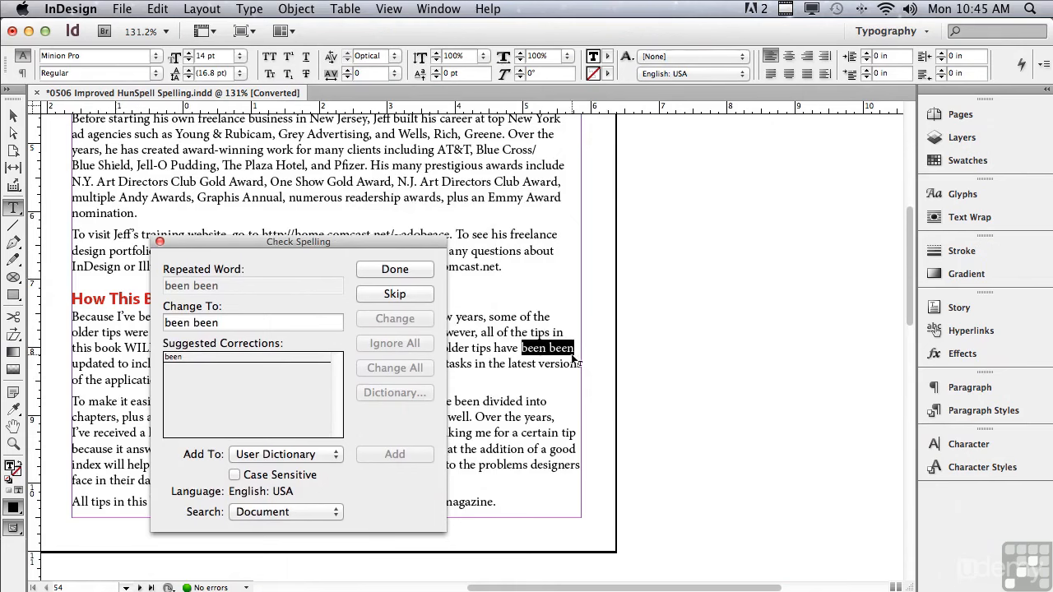
pyautogui.click(172, 359)
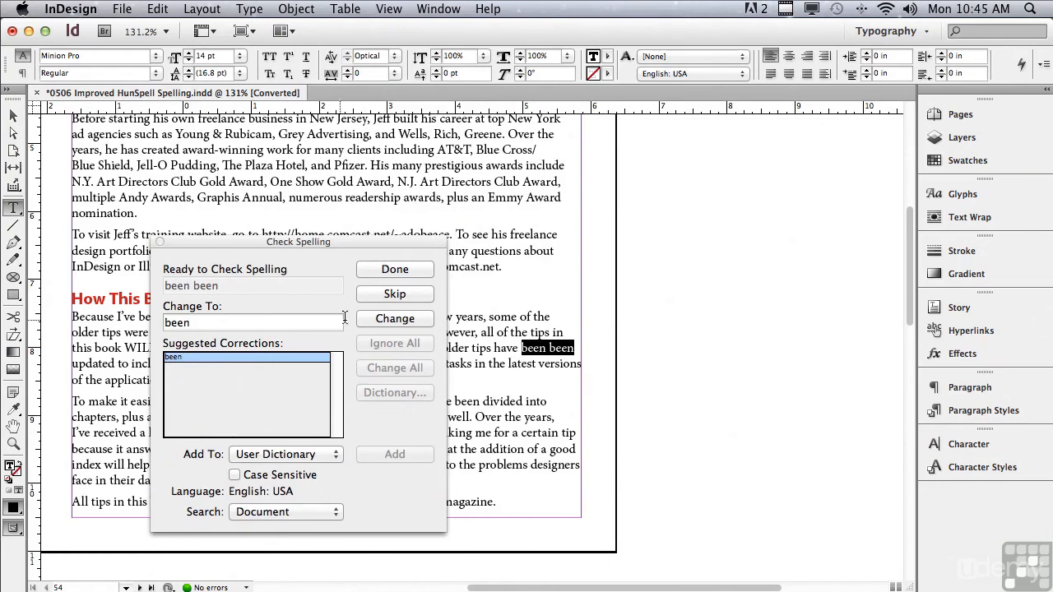
pyautogui.click(371, 319)
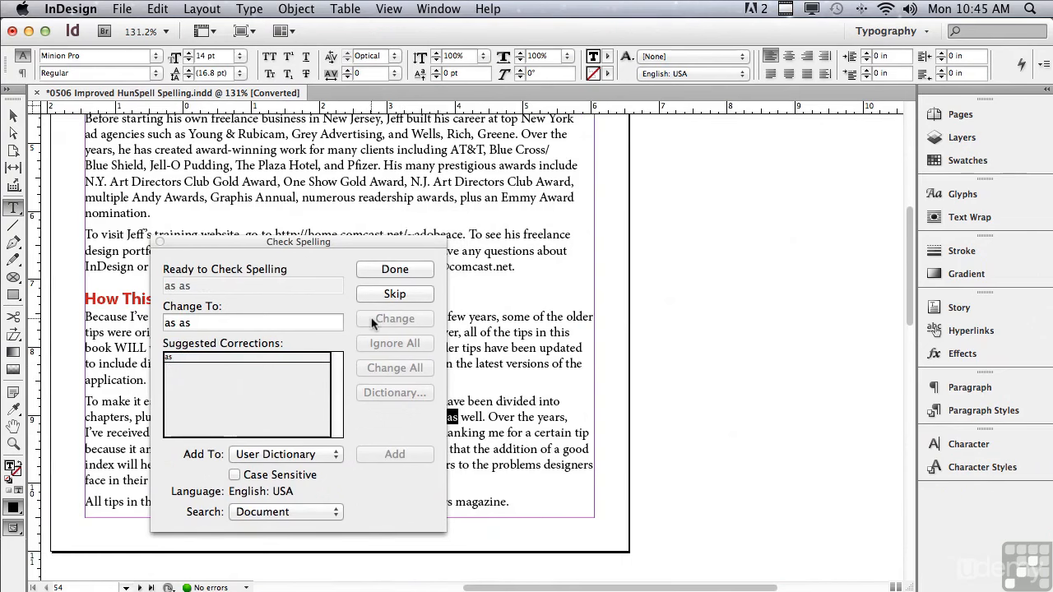
pyautogui.moveTo(257, 244); pyautogui.dragTo(213, 251)
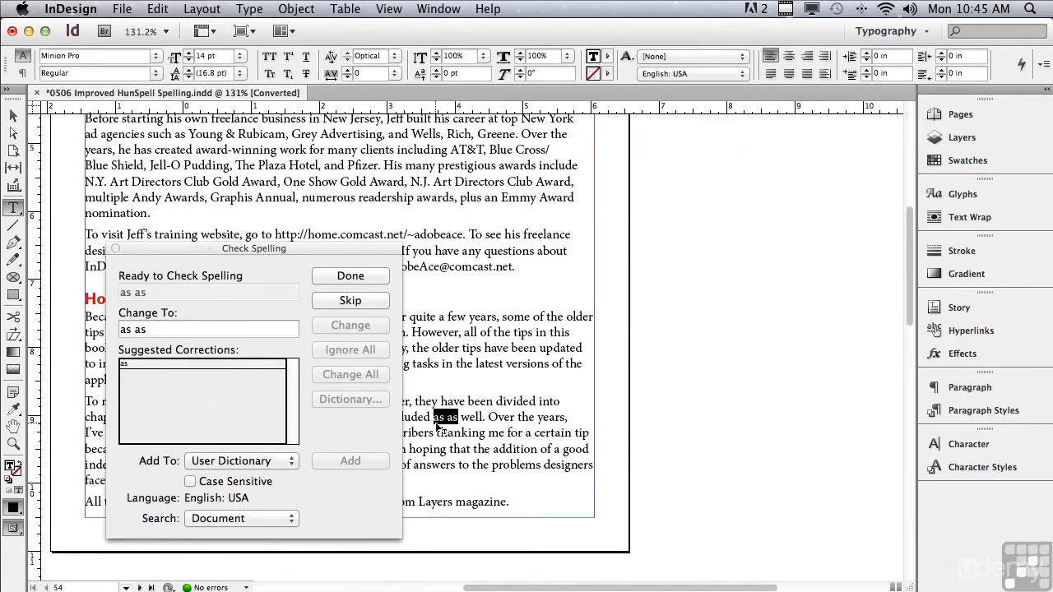
pyautogui.click(169, 365)
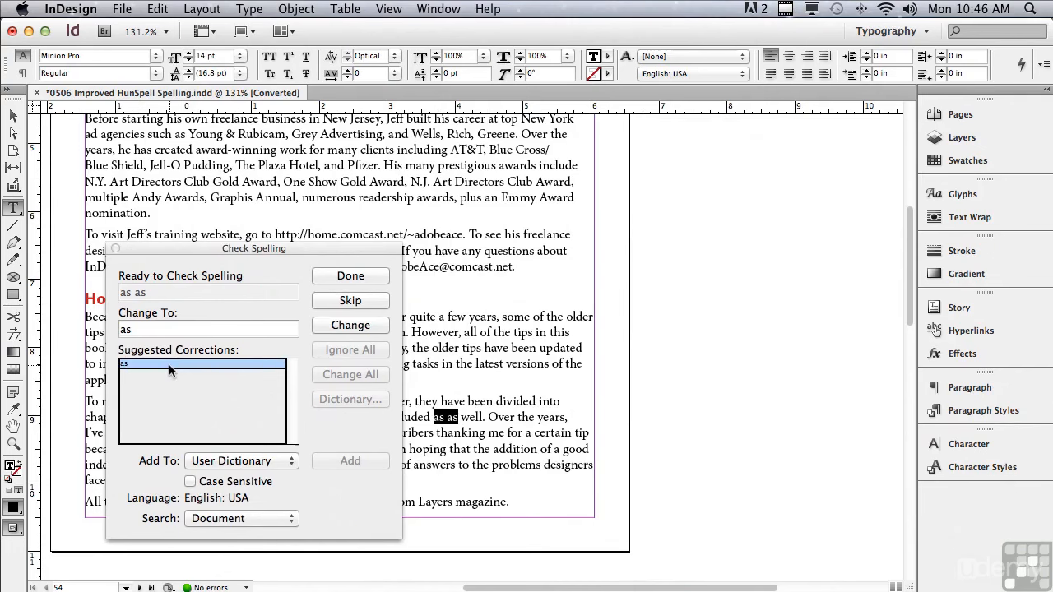
pyautogui.click(329, 326)
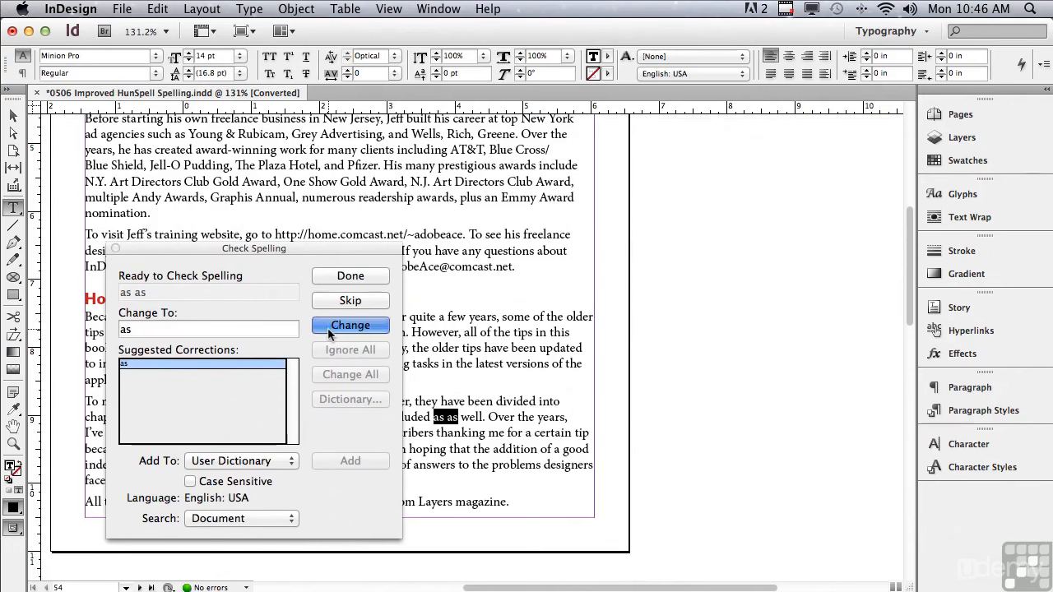
# Change all instances of "Awthor" to the suggested correction "Author", starting in the main heading, and dismiss the replacement report
pyautogui.moveTo(283, 246); pyautogui.dragTo(218, 261)
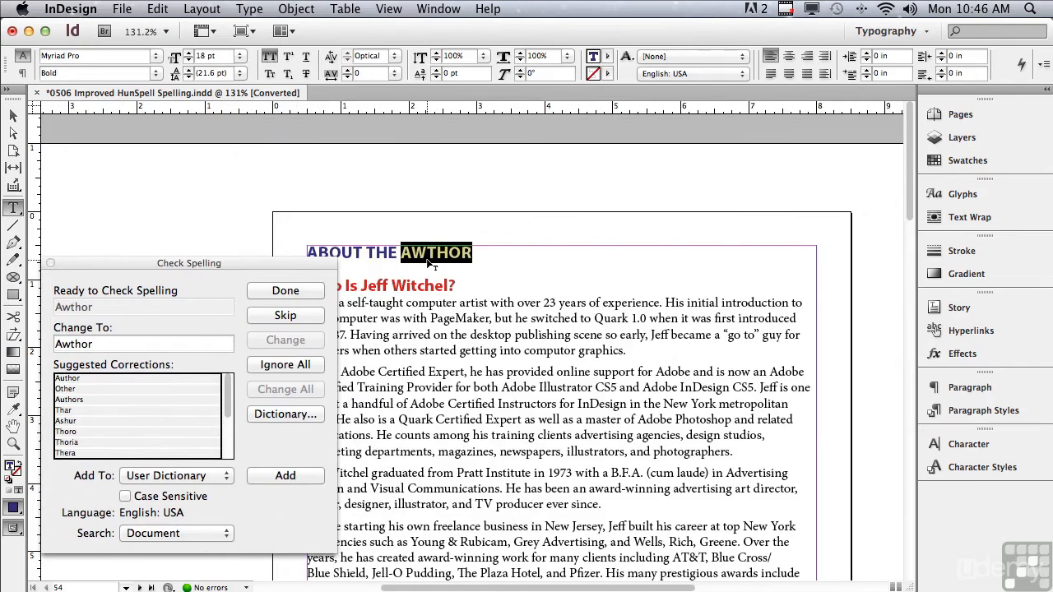
pyautogui.click(64, 379)
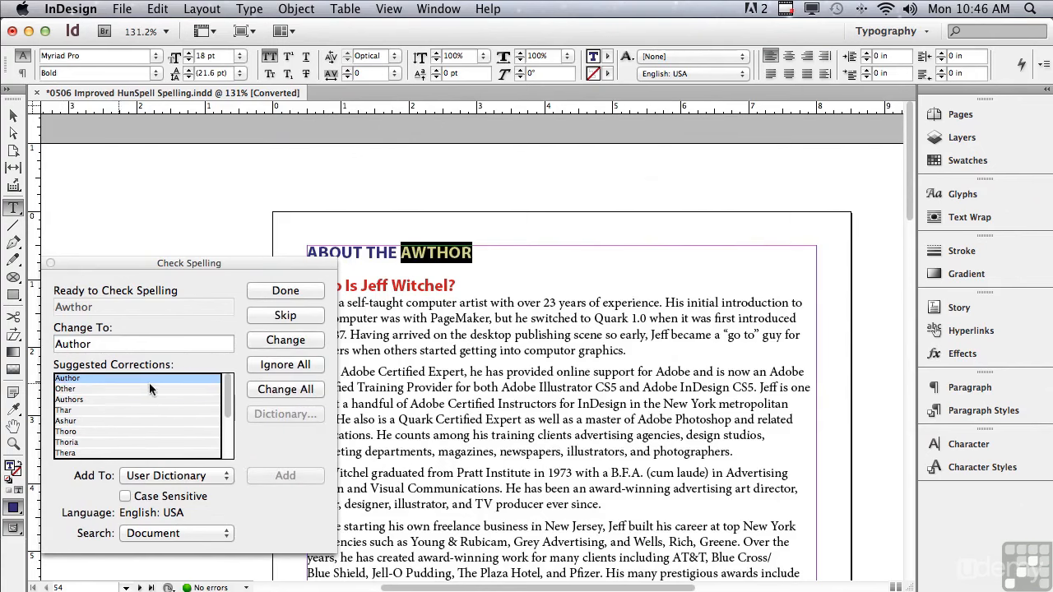
pyautogui.click(260, 390)
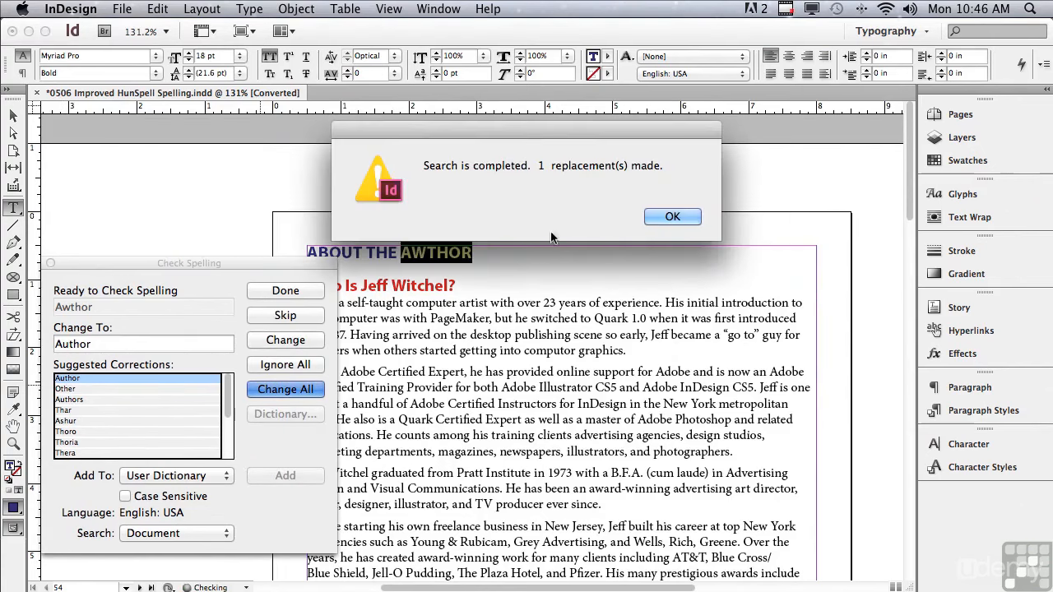
pyautogui.click(656, 216)
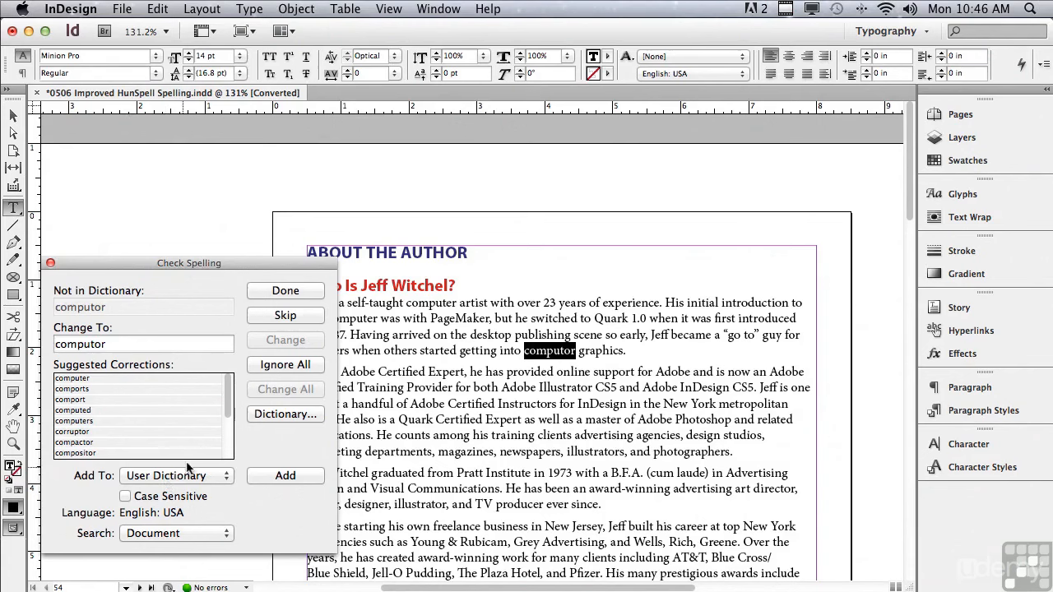
# View the hyphenation points of "computor" in the User Dictionary without adding the word, and close the dictionary and the spell check
pyautogui.click(271, 416)
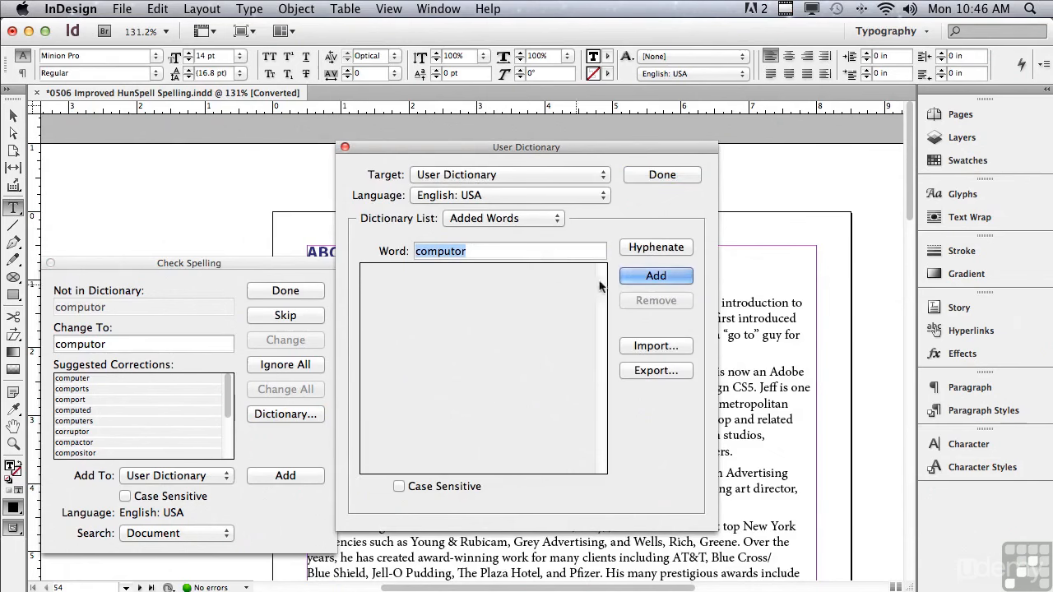
pyautogui.click(644, 250)
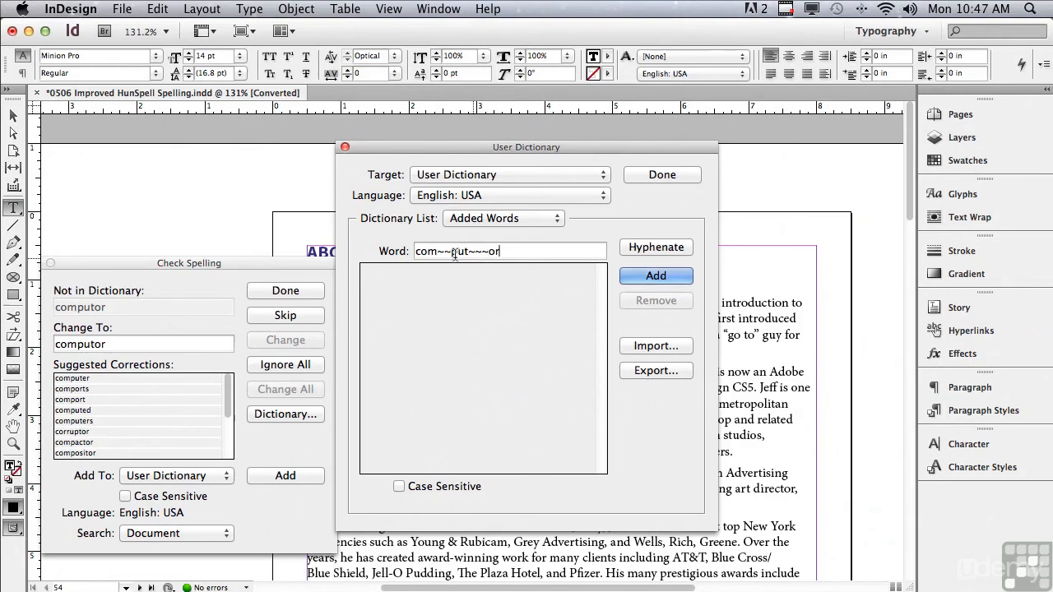
pyautogui.moveTo(437, 254); pyautogui.dragTo(450, 255)
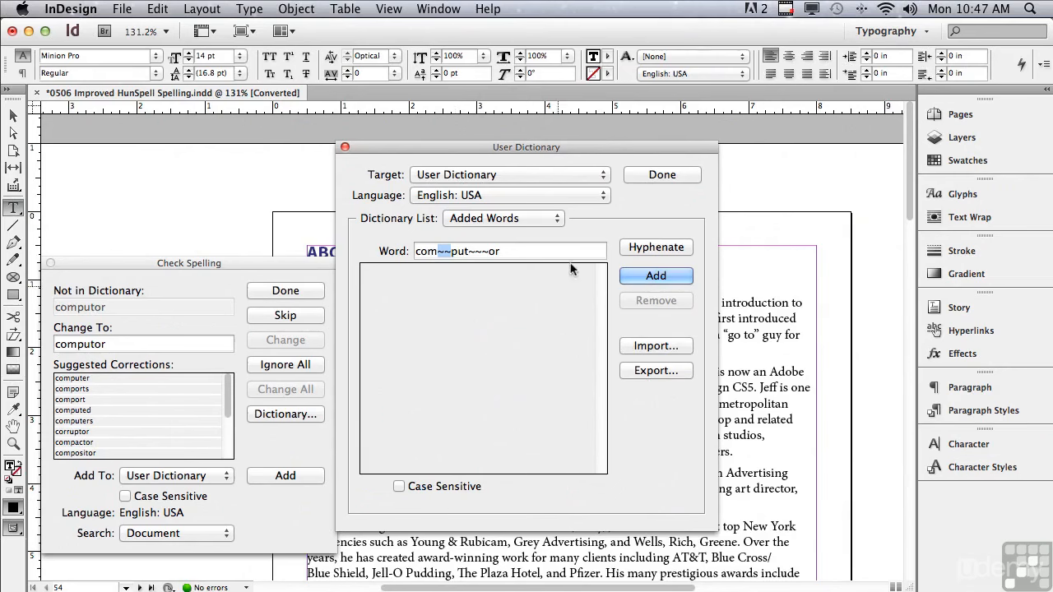
pyautogui.click(633, 173)
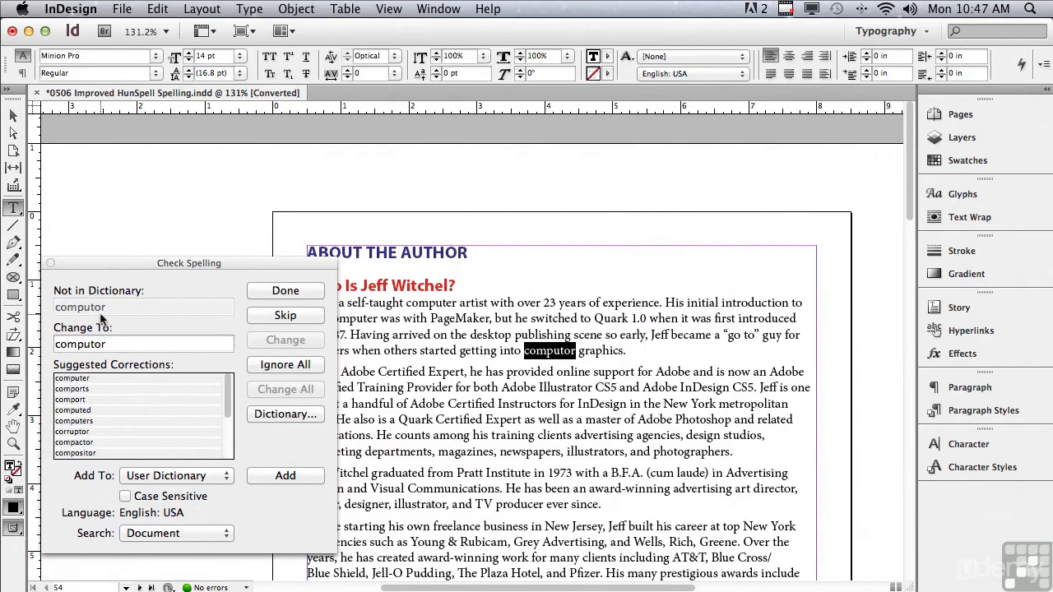
pyautogui.click(257, 293)
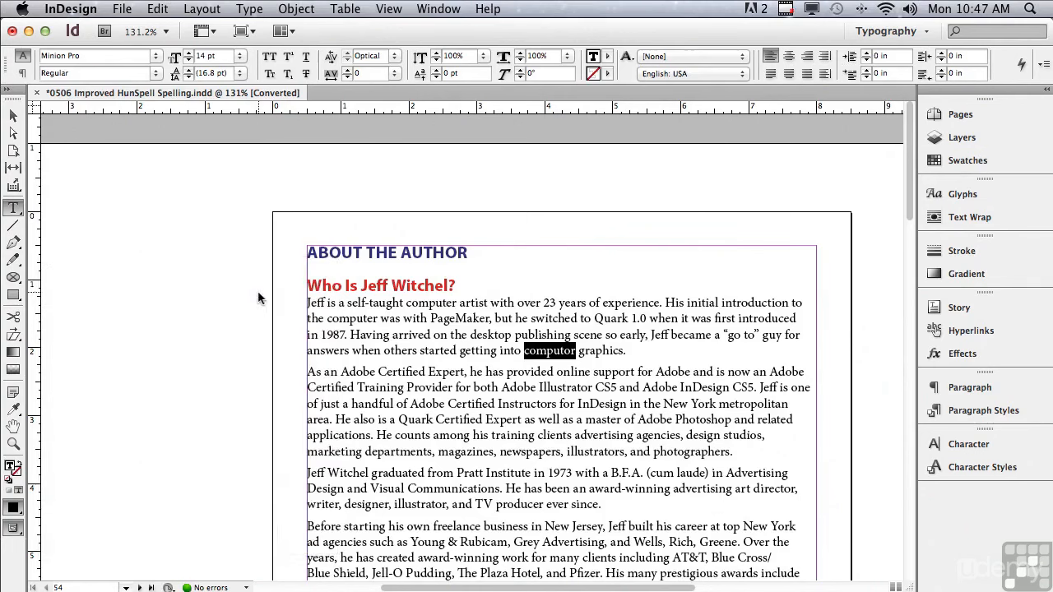
# Turn on Dynamic Spelling, deselect the text, and inspect the misspelled word "computor" in the first paragraph up close
pyautogui.click(157, 10)
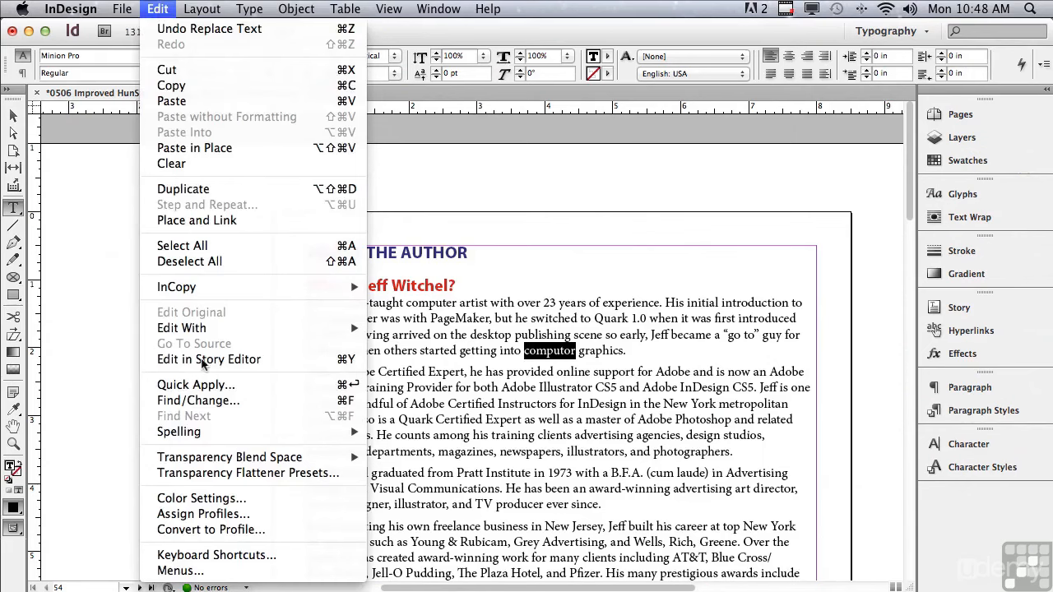
pyautogui.moveTo(206, 443)
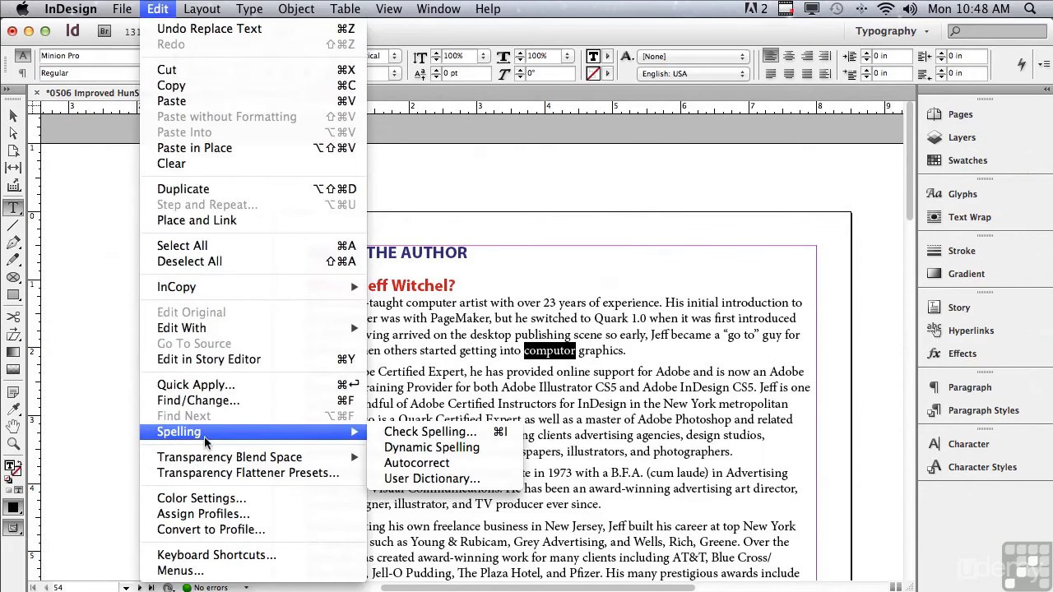
pyautogui.click(404, 449)
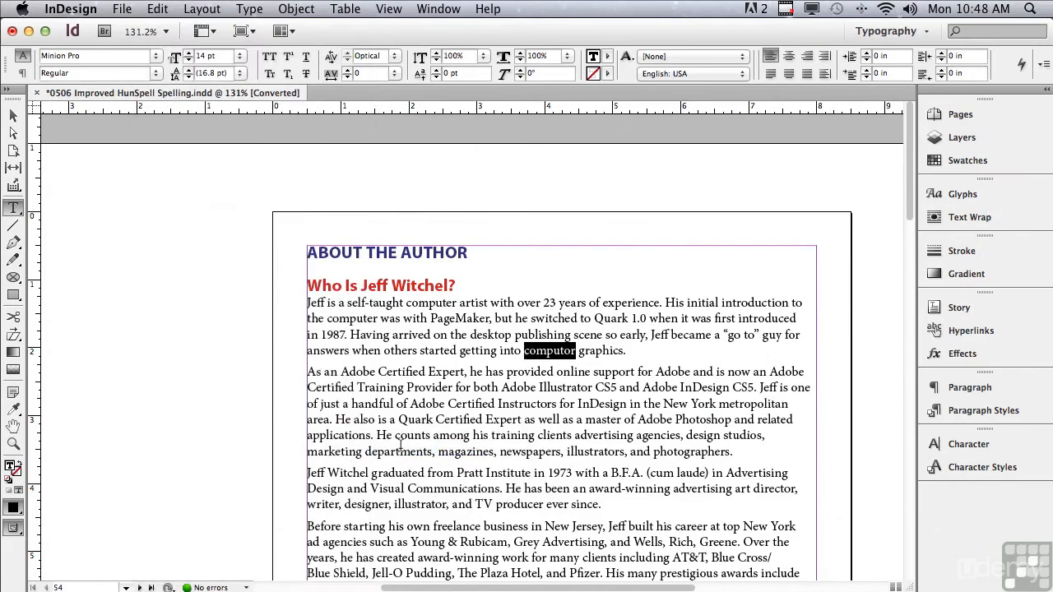
pyautogui.click(226, 399)
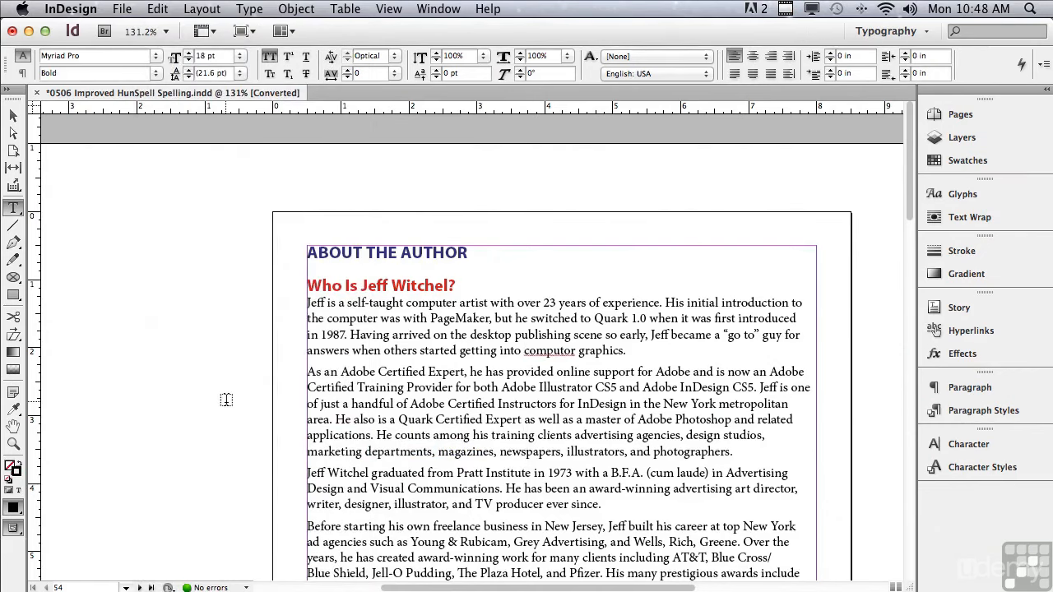
pyautogui.click(13, 445)
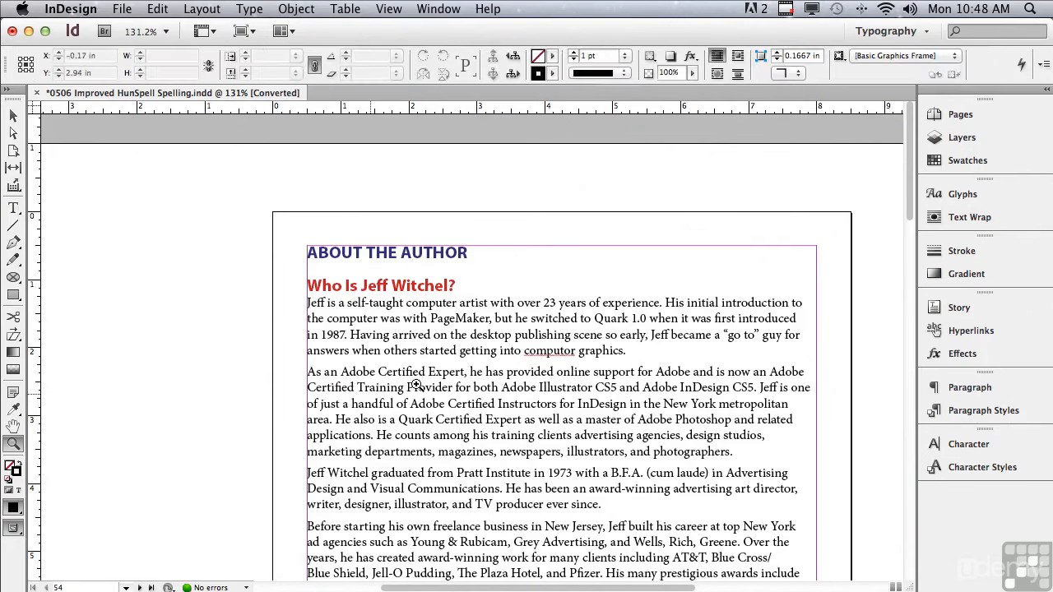
pyautogui.moveTo(507, 333); pyautogui.dragTo(590, 379)
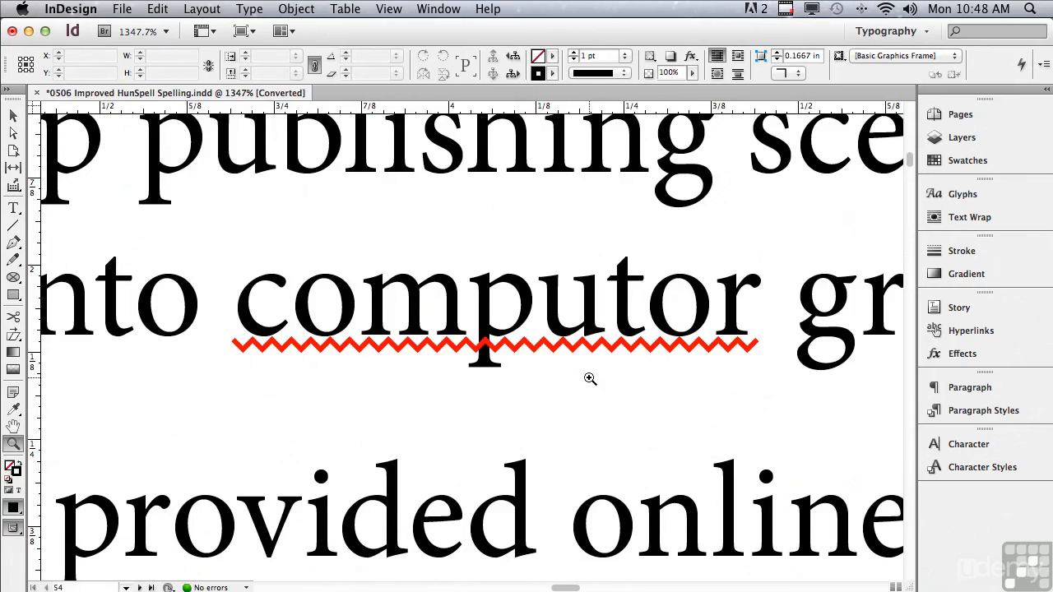
# Turn off Dynamic Spelling for the document
pyautogui.click(157, 9)
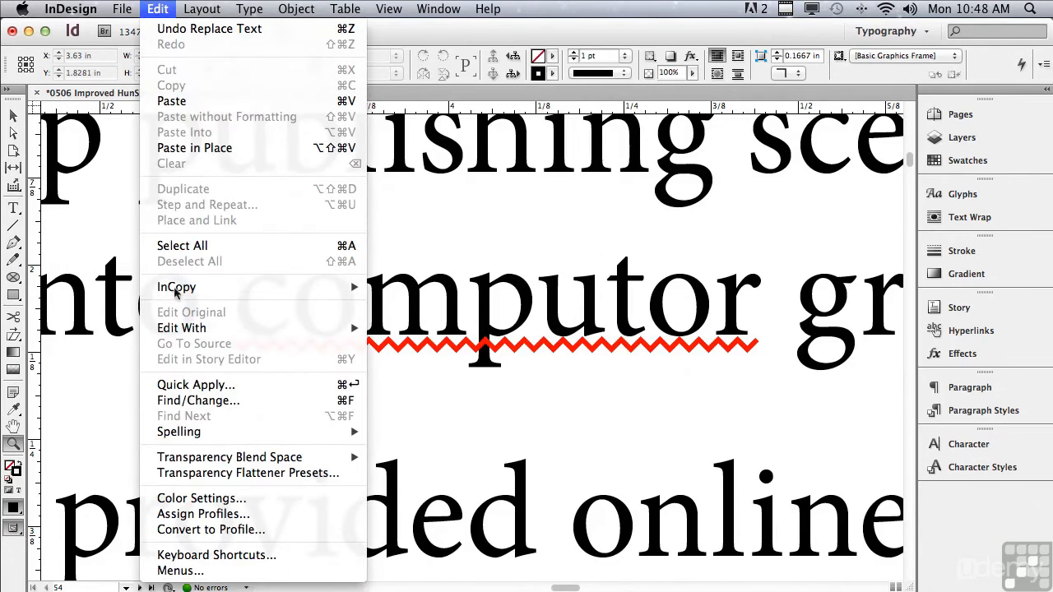
pyautogui.moveTo(200, 431)
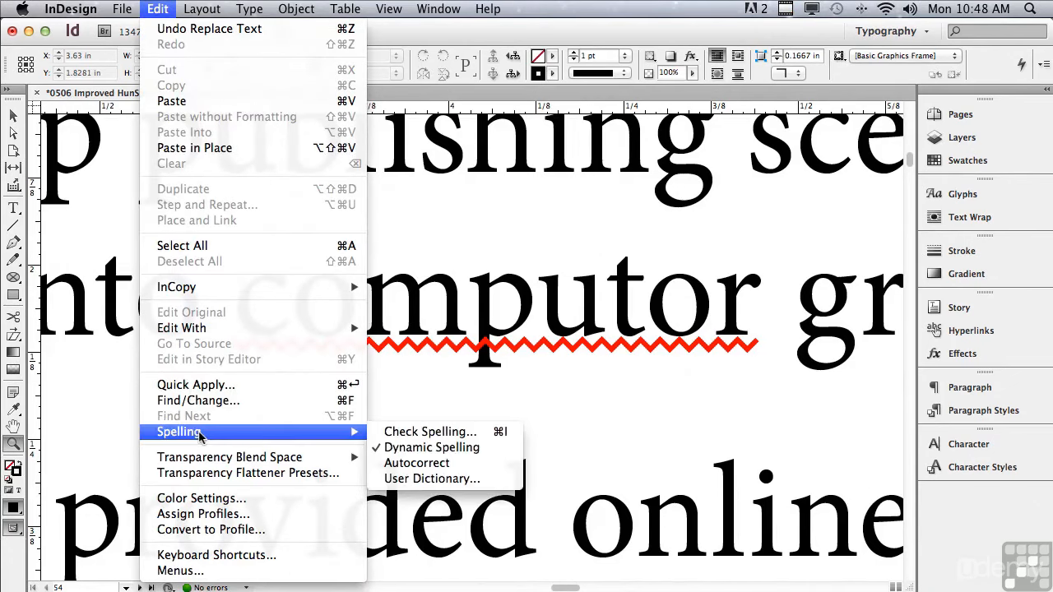
pyautogui.click(395, 447)
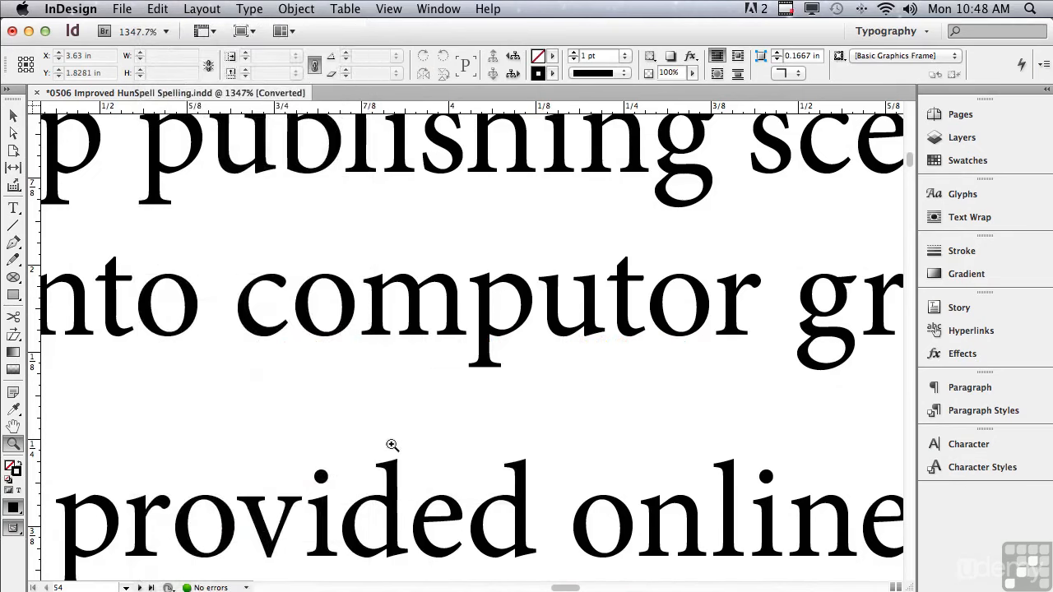
# Turn on Autocorrect in the spelling options
pyautogui.click(155, 9)
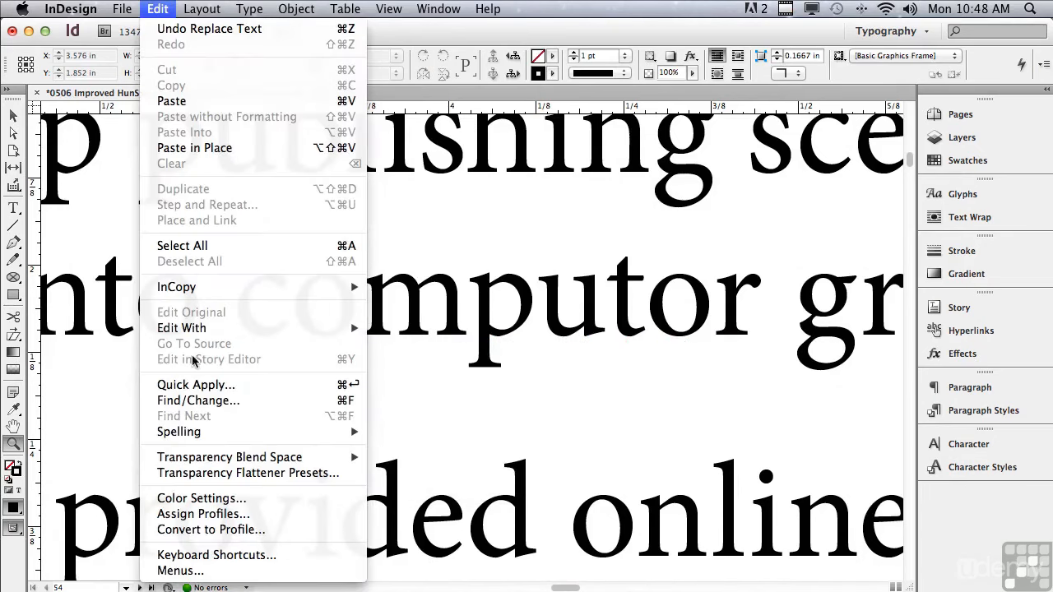
pyautogui.moveTo(197, 434)
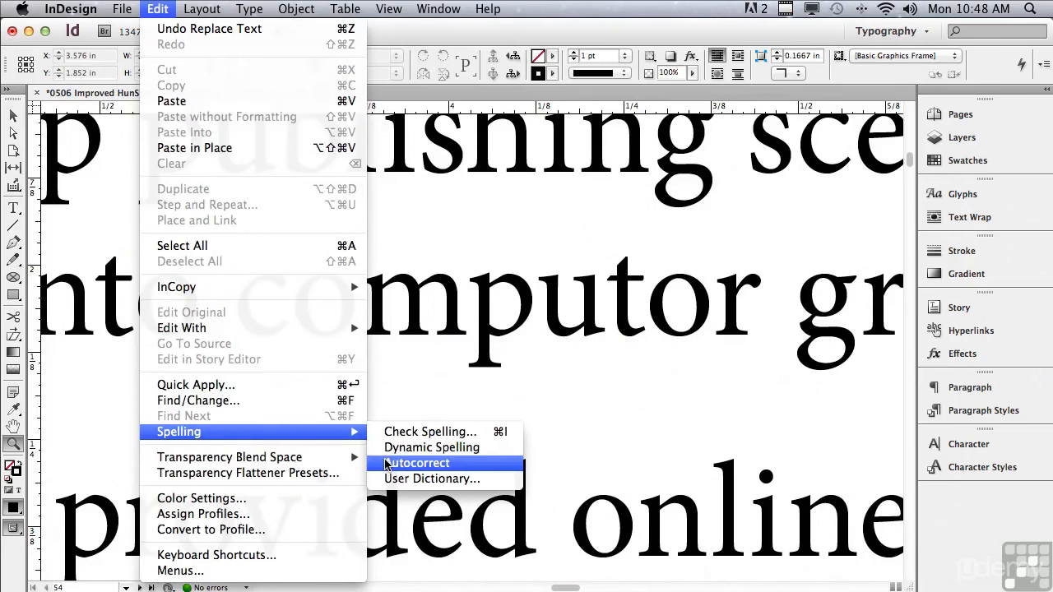
pyautogui.click(416, 464)
# Turn Autocorrect back off in the spelling options
pyautogui.click(161, 10)
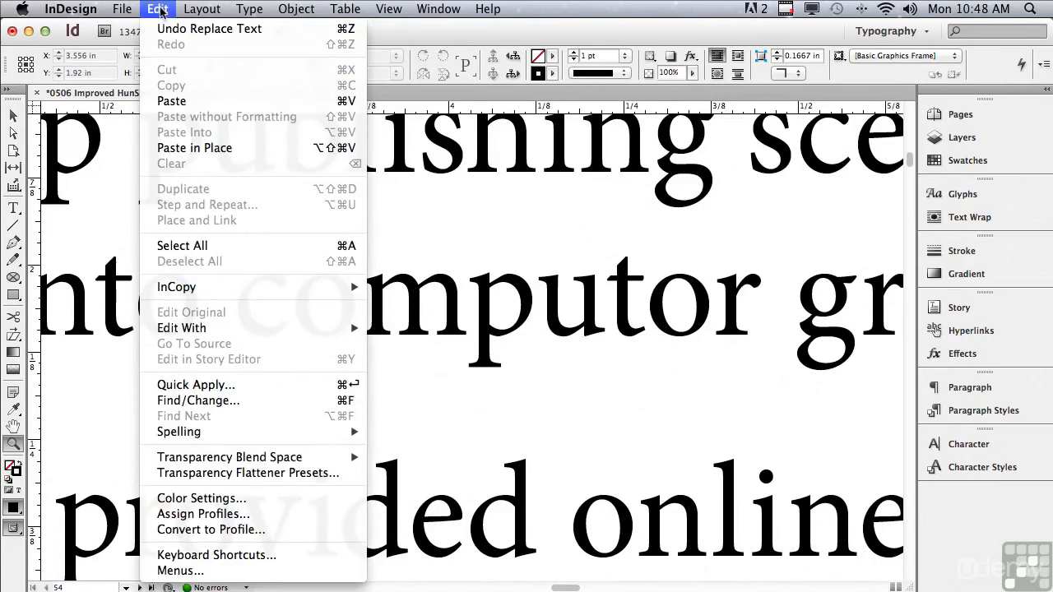
pyautogui.moveTo(239, 434)
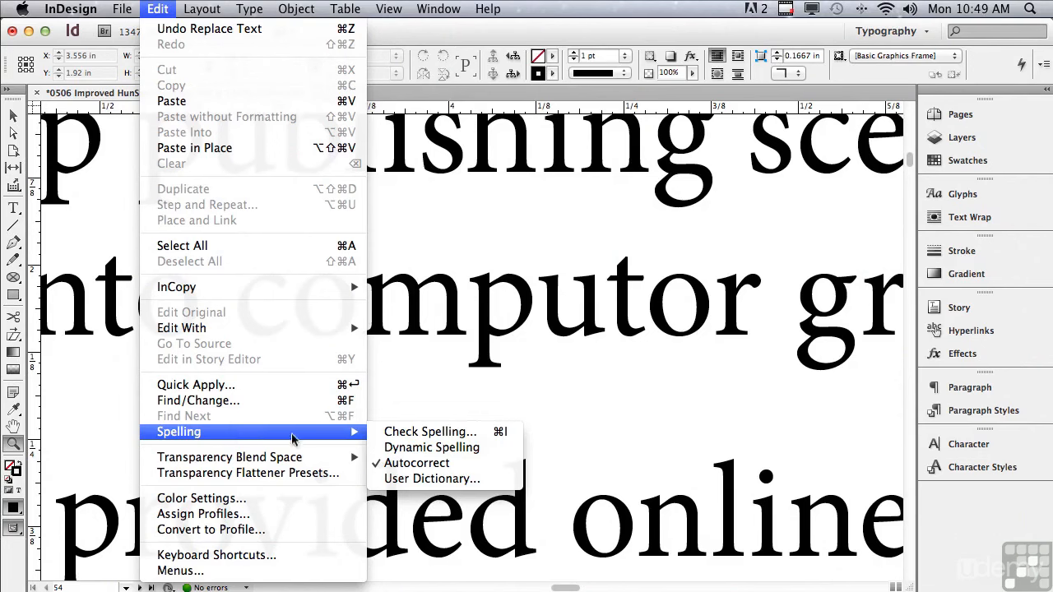
pyautogui.click(382, 466)
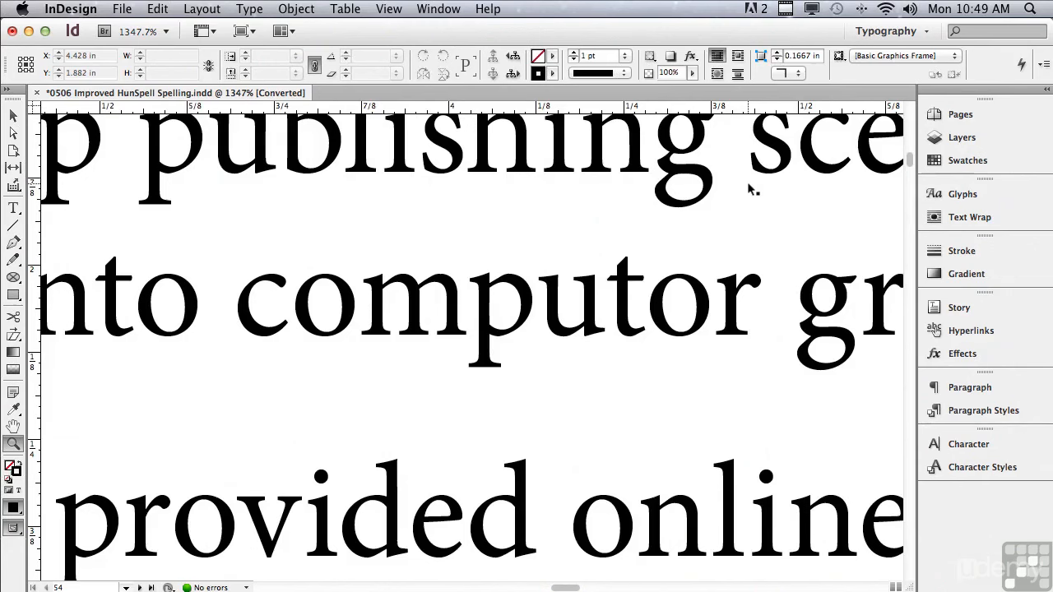
# Set the language of the red word "pate" in the third paragraph under "More About Spelling" on page 55 to French
pyautogui.press('super+0')
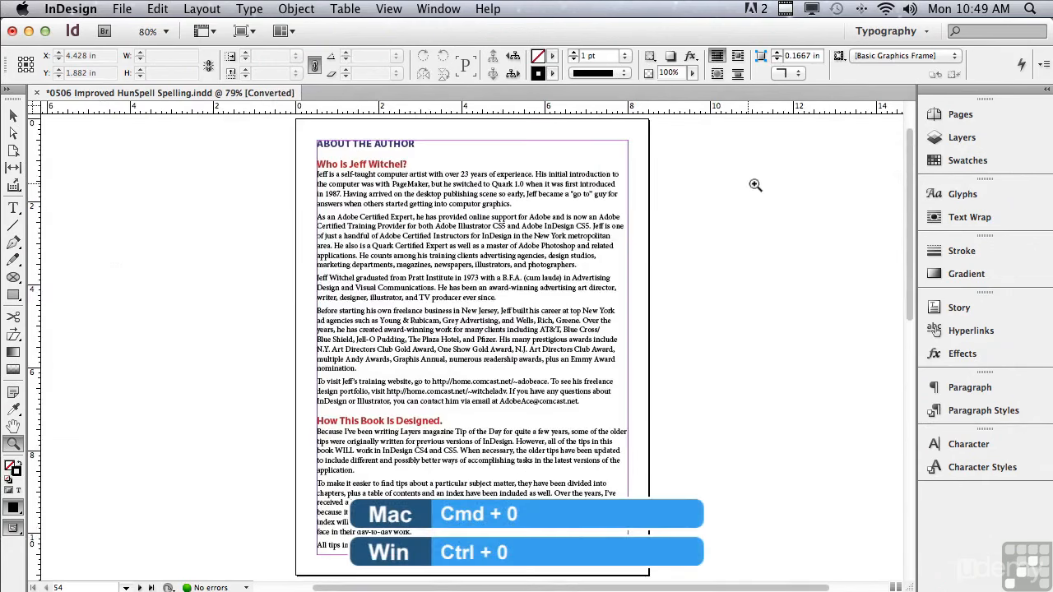
pyautogui.moveTo(910, 191); pyautogui.dragTo(879, 395)
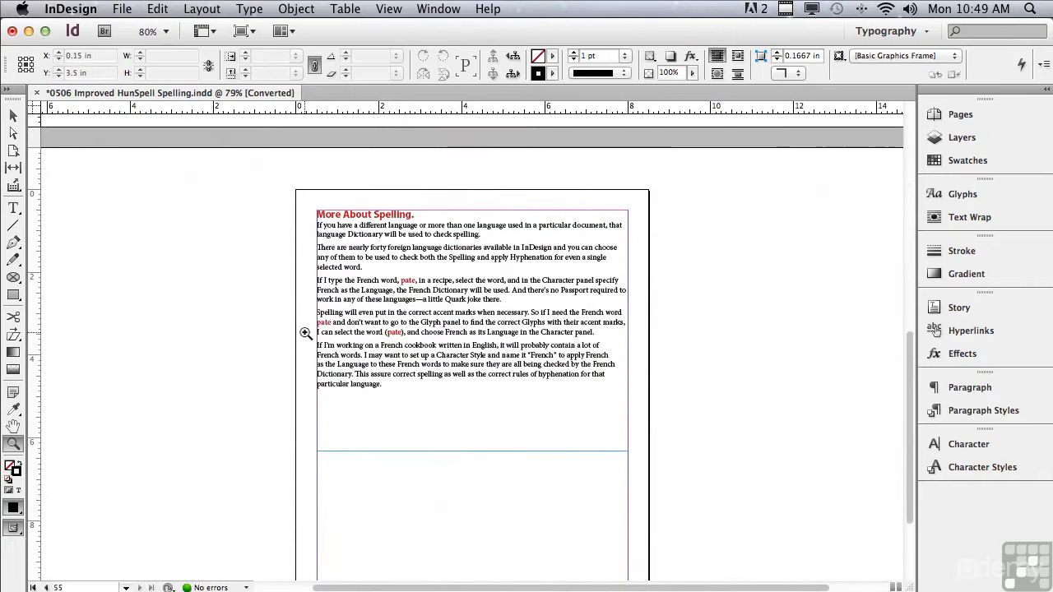
pyautogui.moveTo(305, 332); pyautogui.dragTo(673, 271)
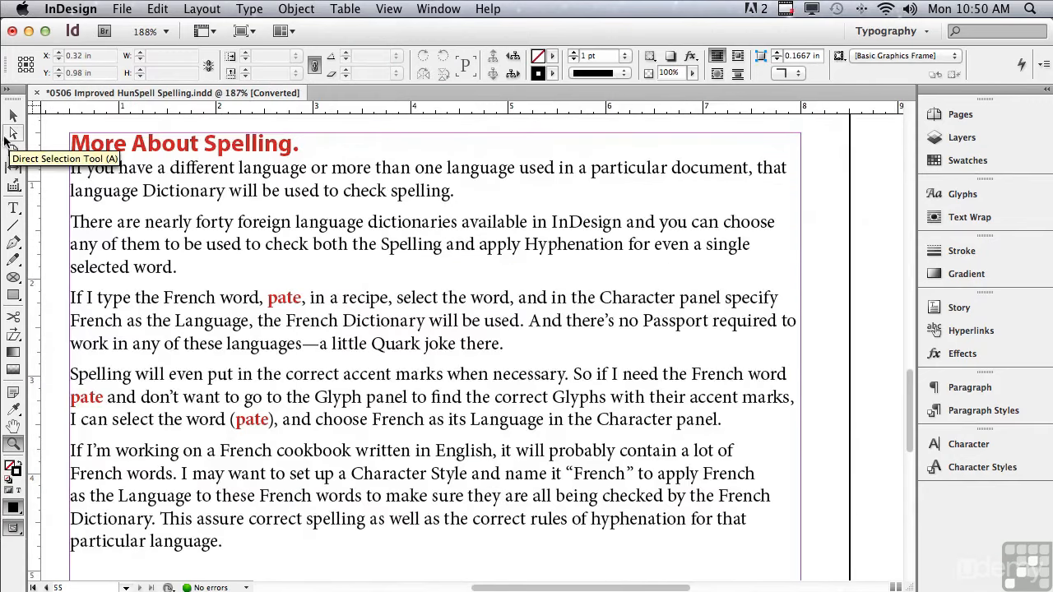
pyautogui.click(13, 208)
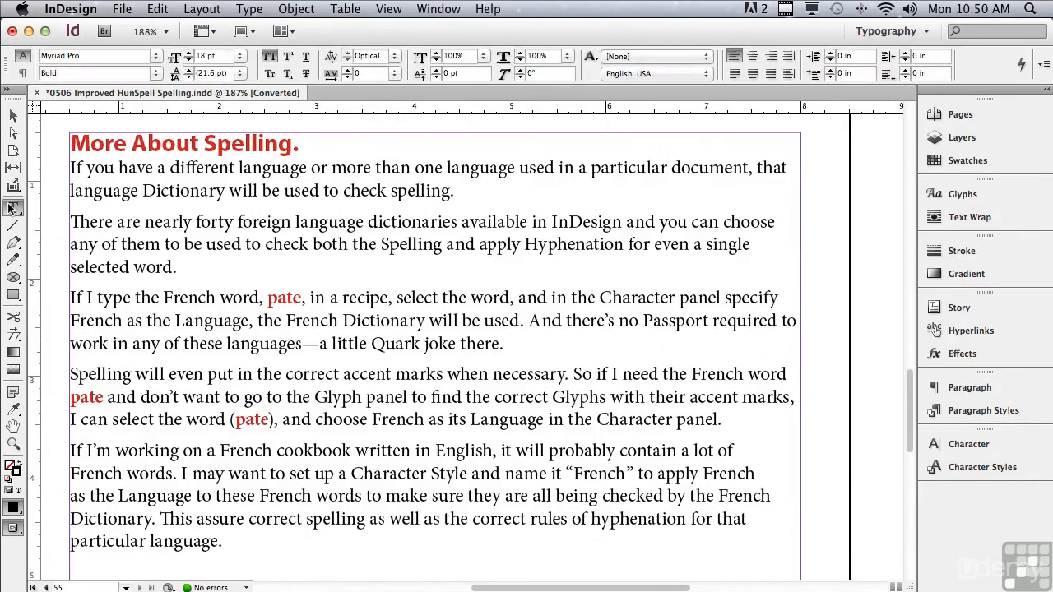
pyautogui.doubleClick(271, 298)
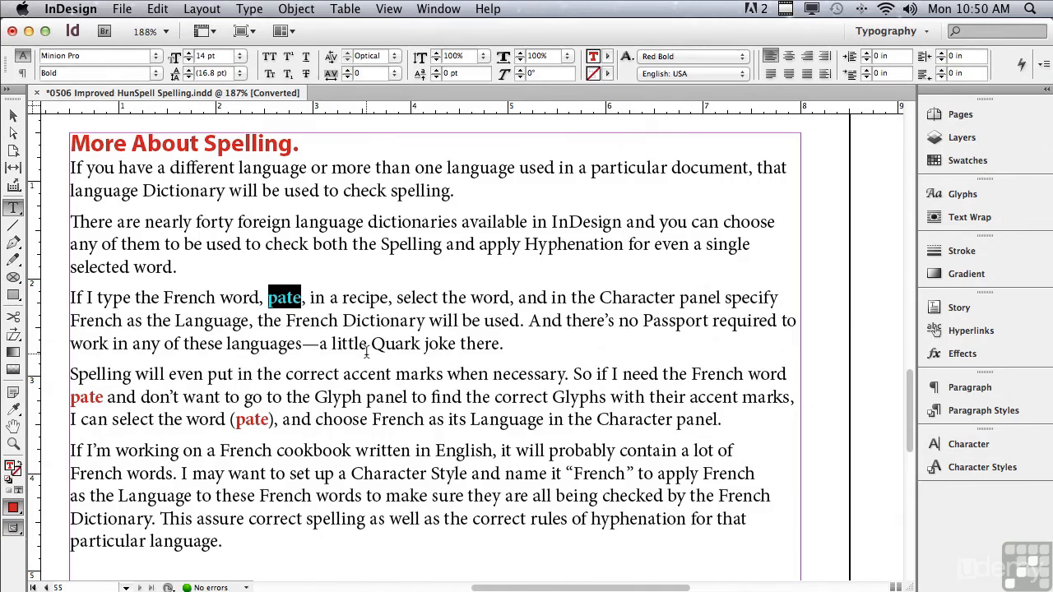
pyautogui.click(968, 446)
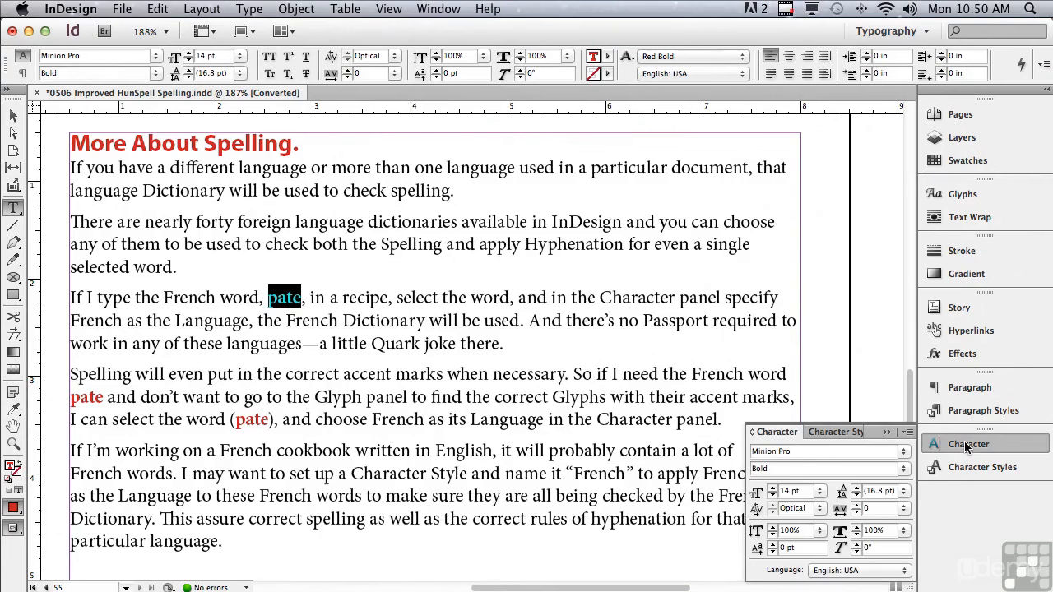
pyautogui.click(831, 574)
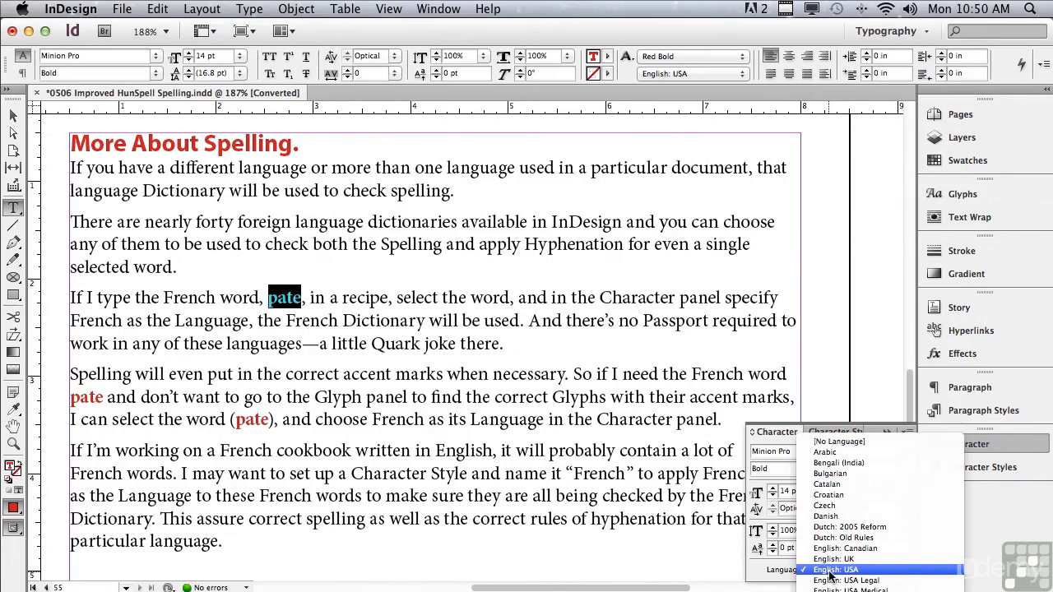
pyautogui.scroll(-10, 830, 576)
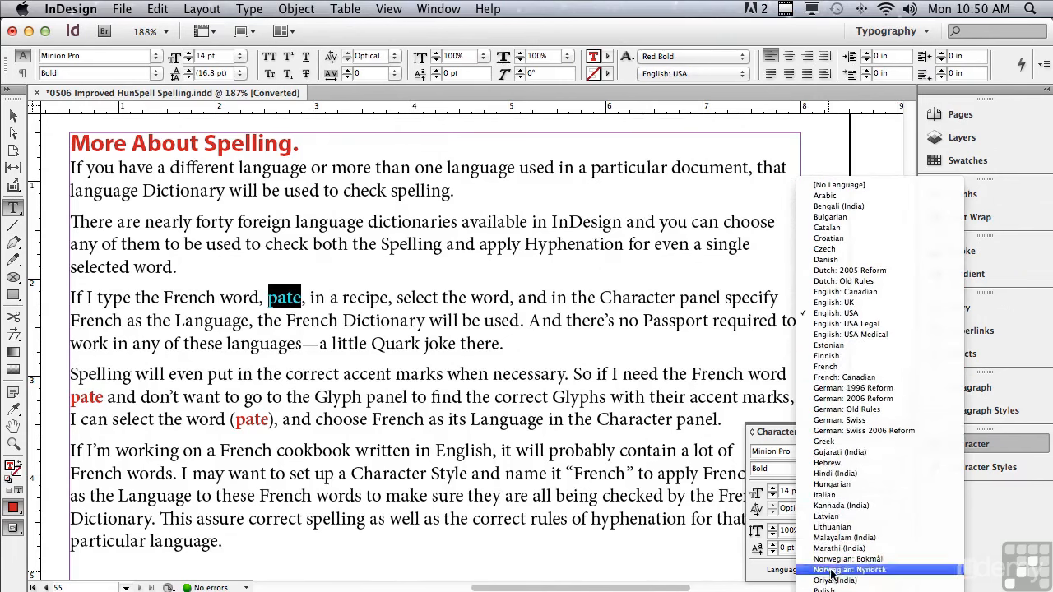
pyautogui.click(833, 366)
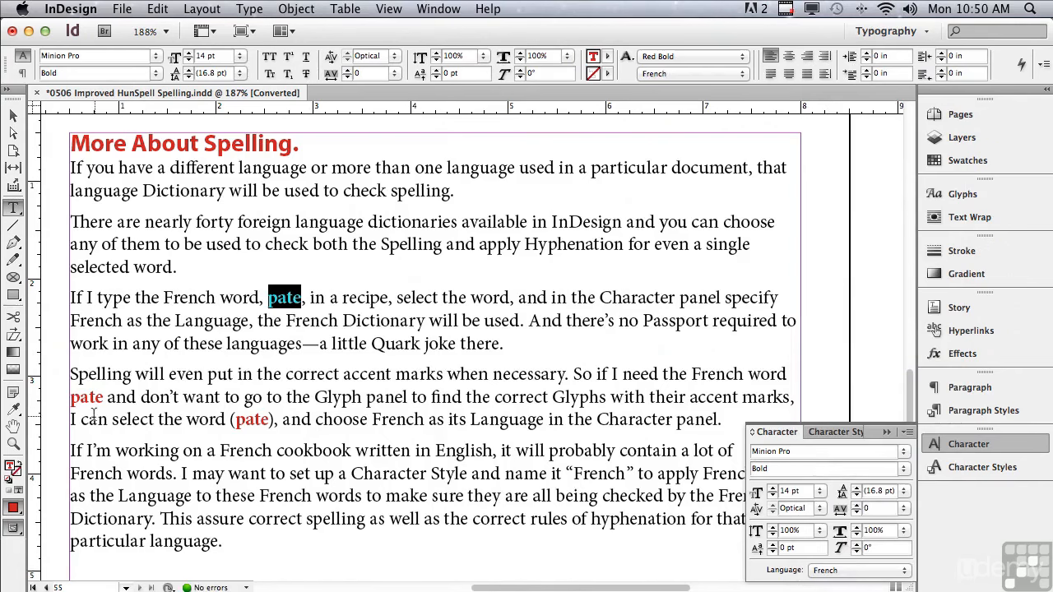
# Set the language of both red "pate" words in the fourth paragraph under "More About Spelling" to French
pyautogui.moveTo(70, 398); pyautogui.dragTo(104, 399)
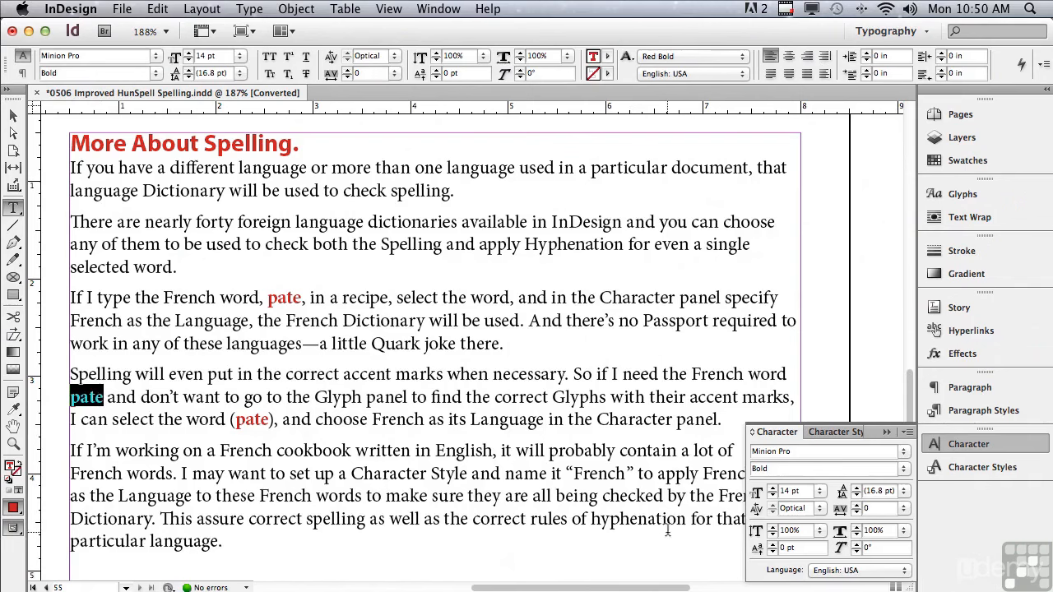
pyautogui.click(851, 572)
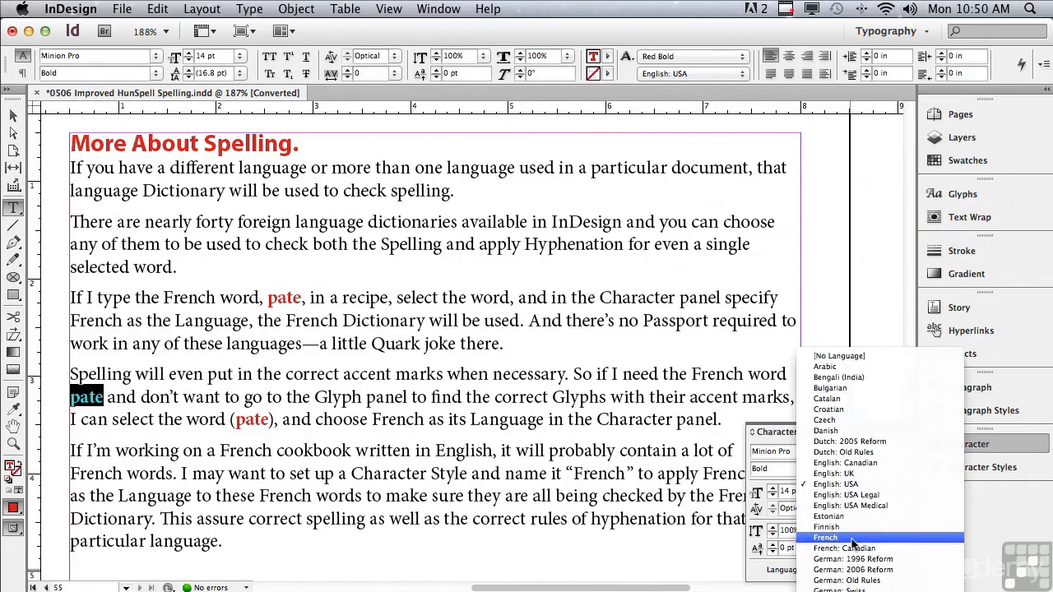
pyautogui.click(853, 539)
pyautogui.moveTo(236, 419); pyautogui.dragTo(268, 419)
pyautogui.click(872, 572)
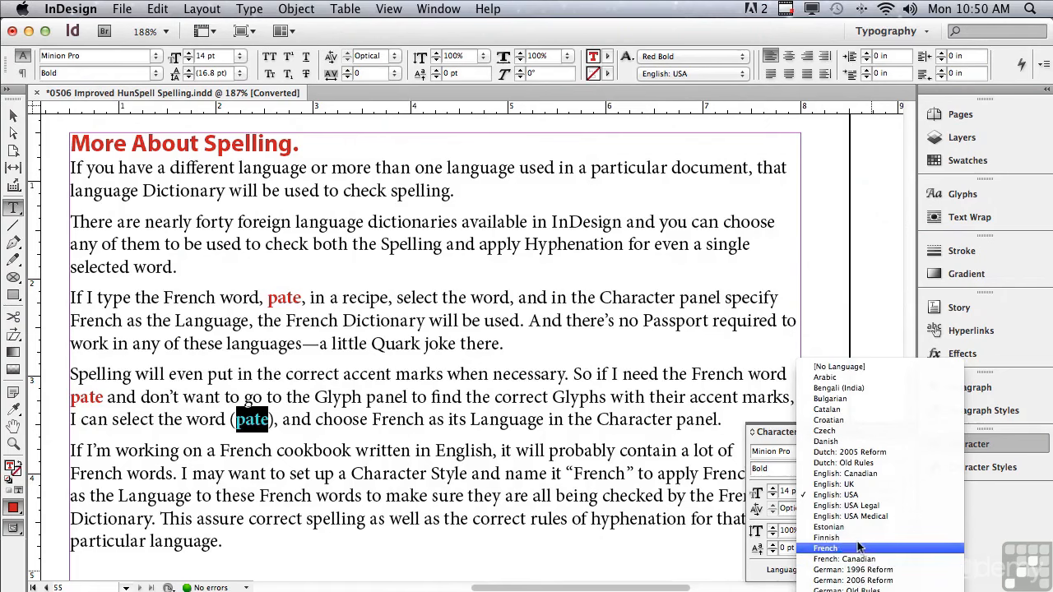
pyautogui.click(856, 549)
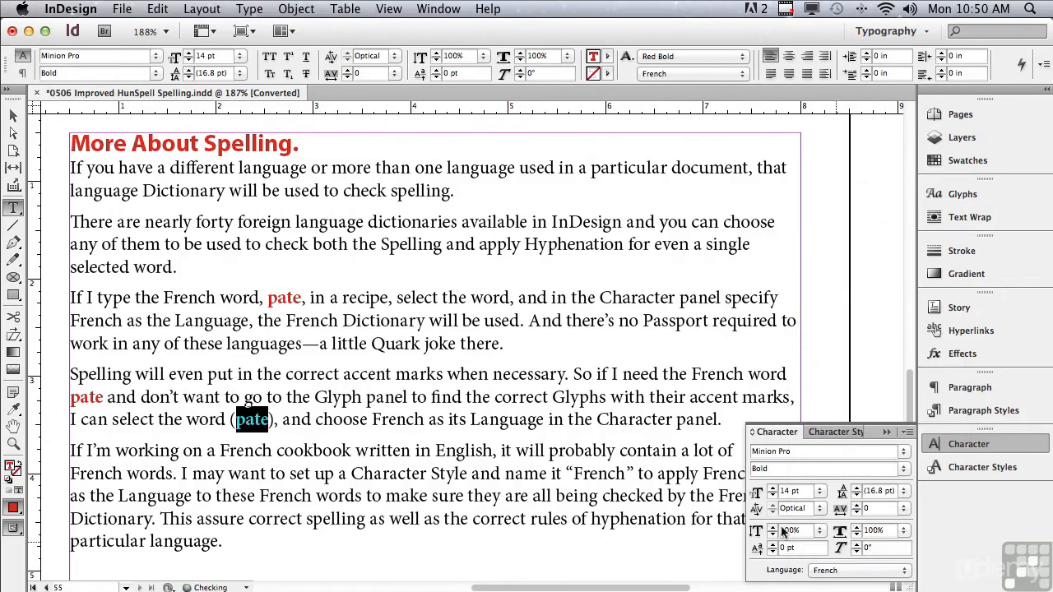
# View the available Minion Pro glyphs with the cursor in the third paragraph, and close the glyph list again
pyautogui.click(73, 301)
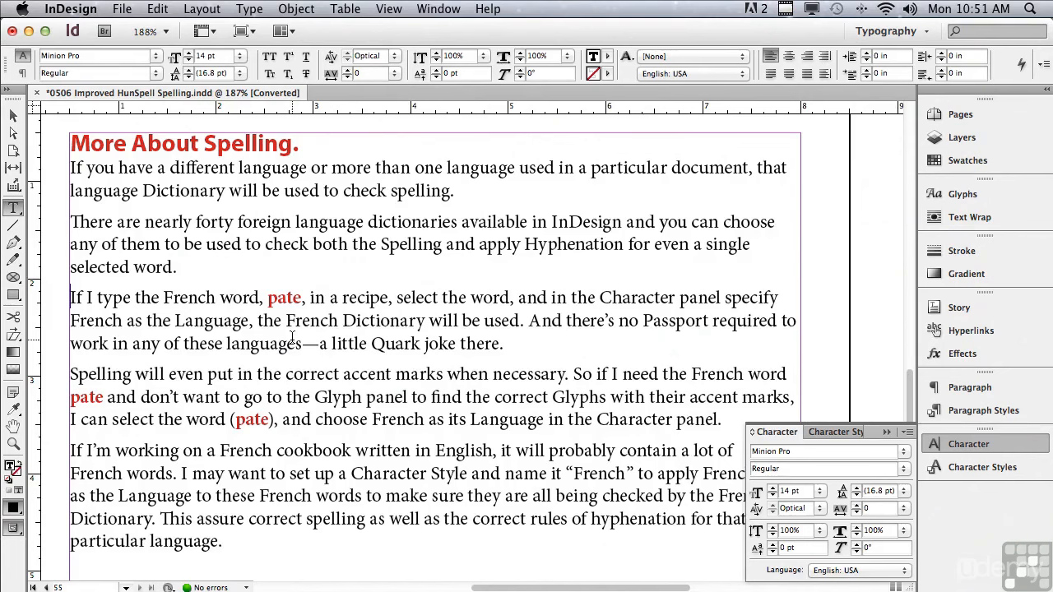
pyautogui.click(948, 196)
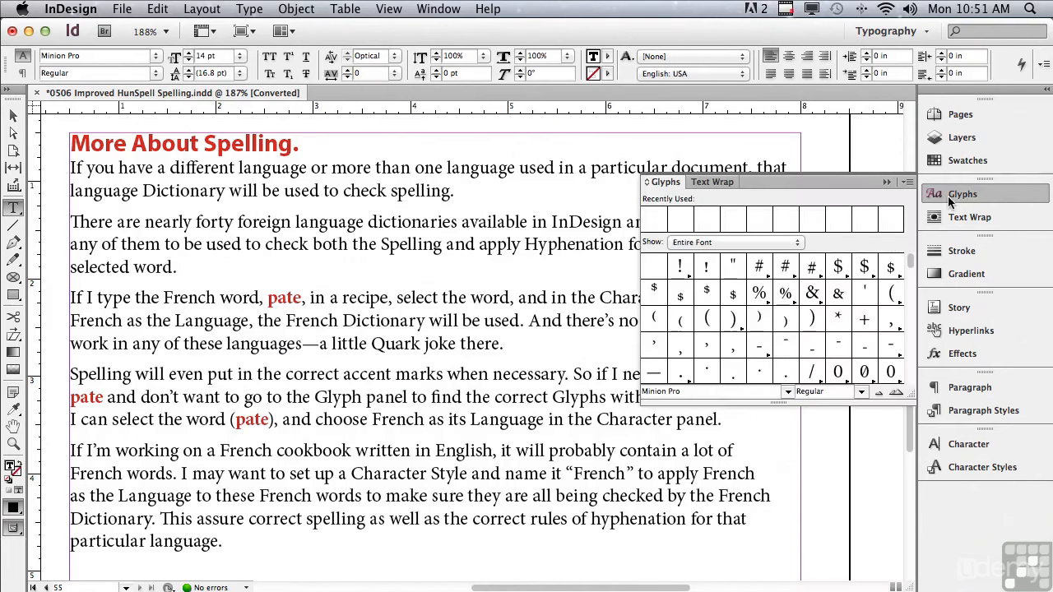
pyautogui.click(887, 183)
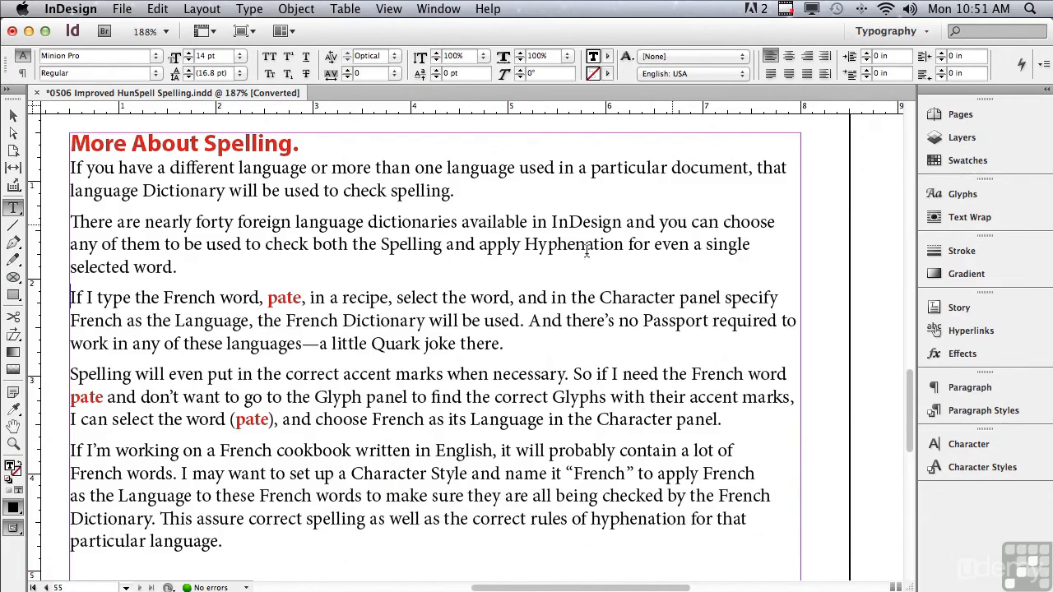
# Check spelling from just before the first red "pate" and replace all occurrences of "pate" with the suggested "pâté"
pyautogui.moveTo(268, 300); pyautogui.dragTo(303, 302)
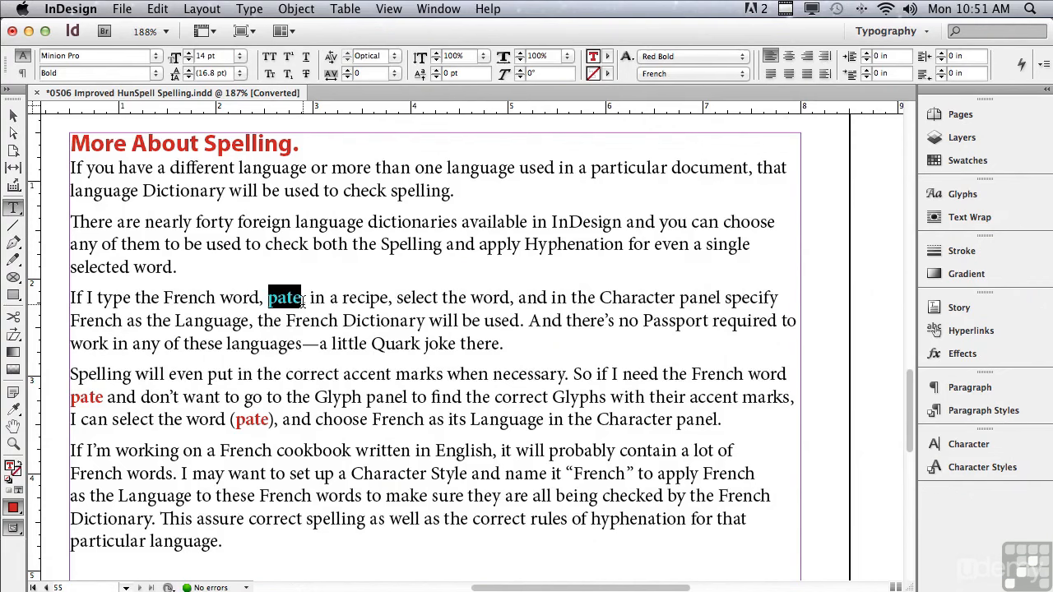
pyautogui.click(214, 298)
pyautogui.click(157, 8)
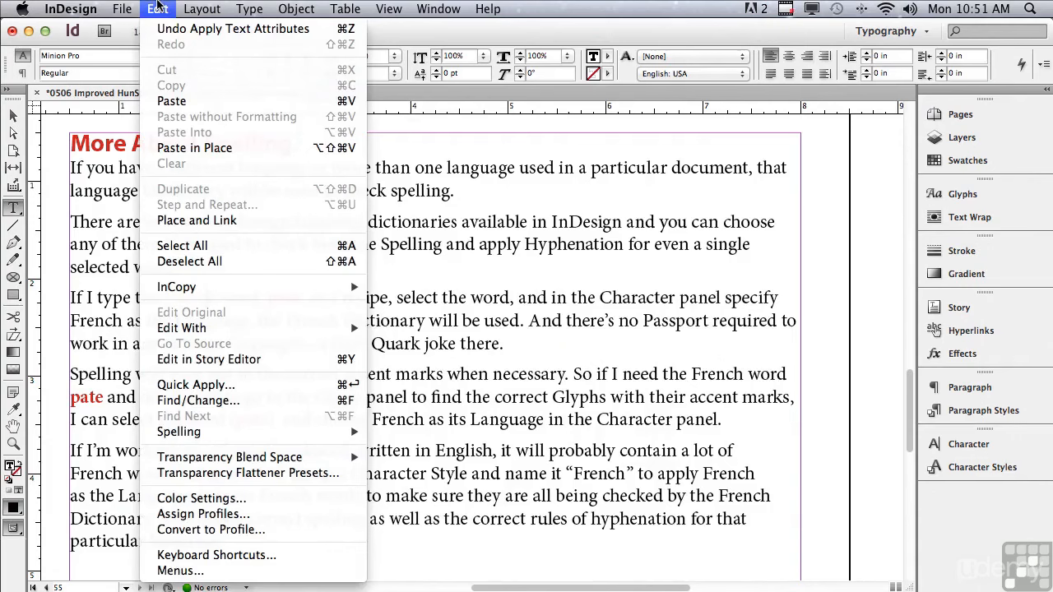
pyautogui.moveTo(214, 432)
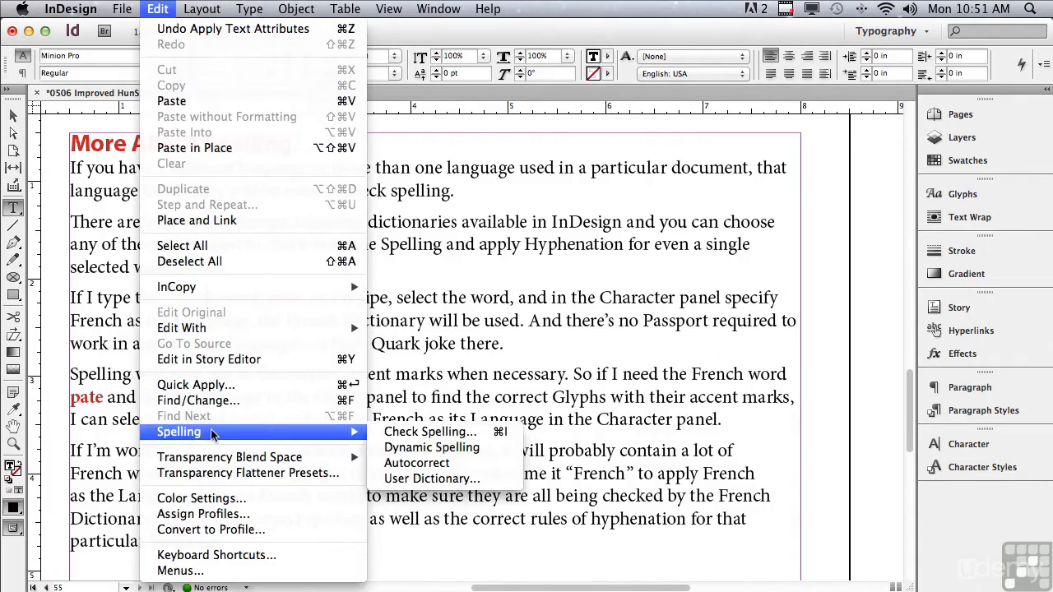
pyautogui.click(395, 432)
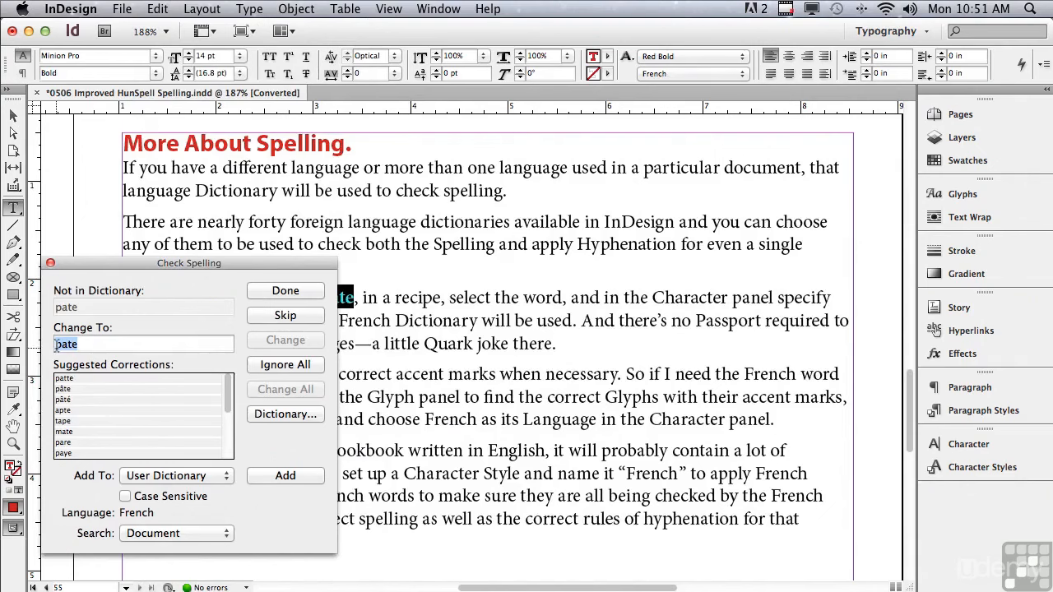
pyautogui.click(61, 400)
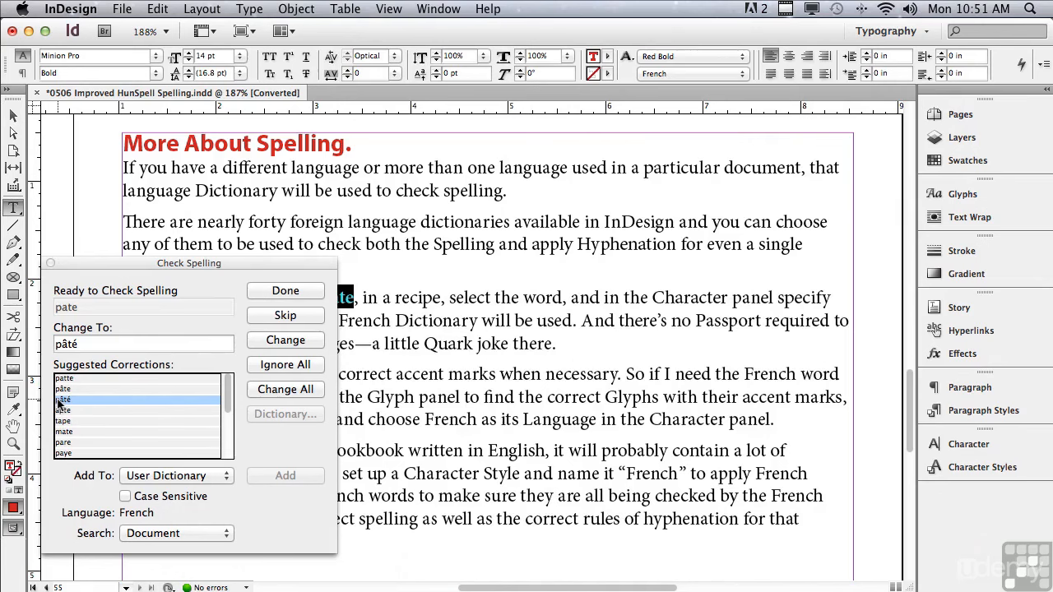
pyautogui.click(272, 391)
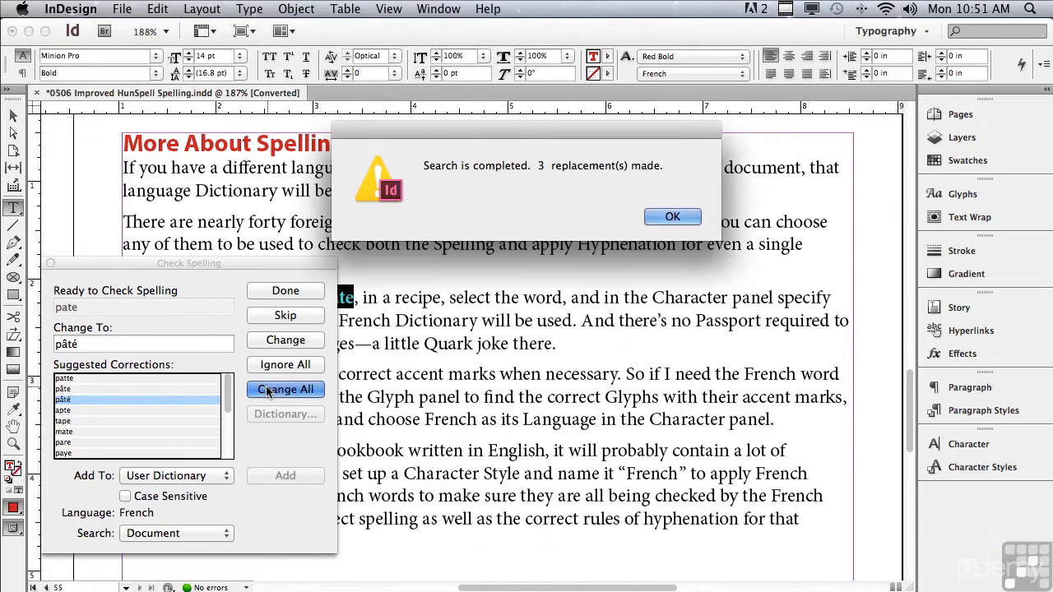
pyautogui.click(671, 217)
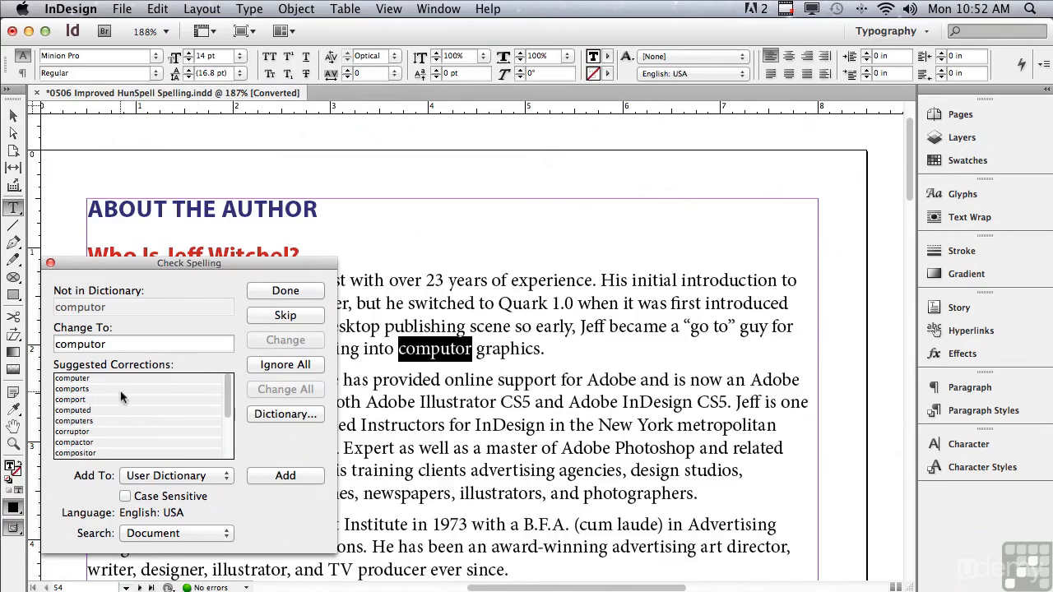
# Replace all occurrences of the misspelled "computor" with the suggested "computer"
pyautogui.click(93, 378)
pyautogui.click(265, 387)
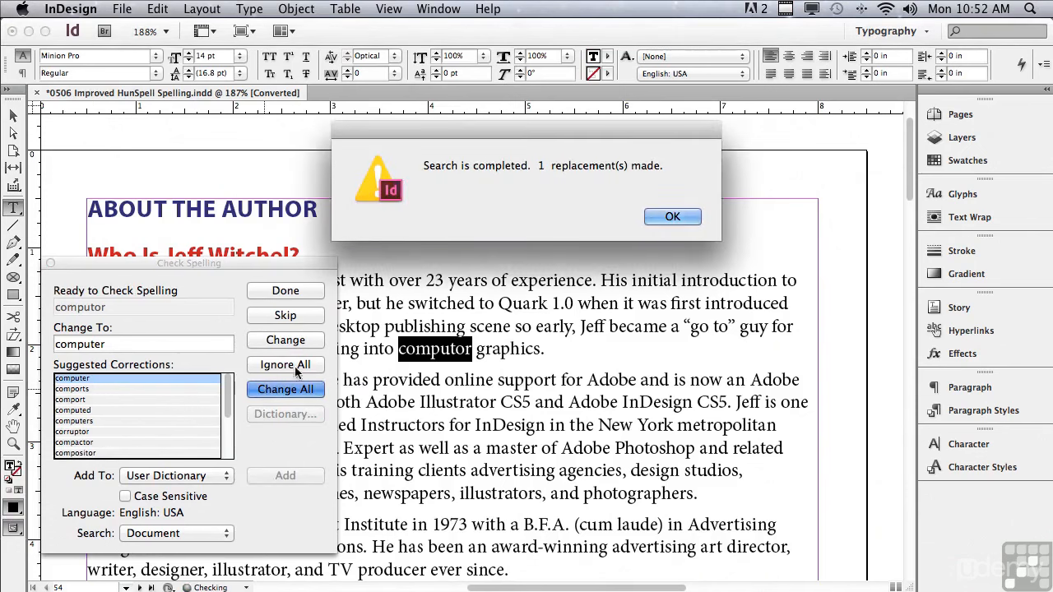
pyautogui.click(673, 215)
# Return to the French-word paragraphs on page 55 and move the Check Spelling dialog clear of them to examine the corrected words
pyautogui.moveTo(909, 156); pyautogui.dragTo(883, 433)
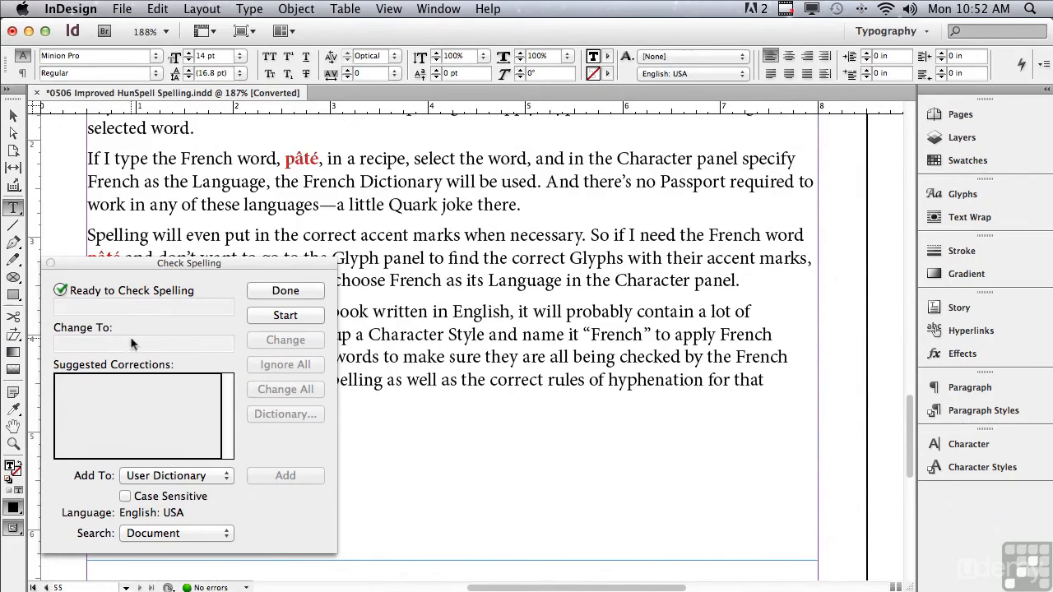
pyautogui.moveTo(119, 268); pyautogui.dragTo(140, 430)
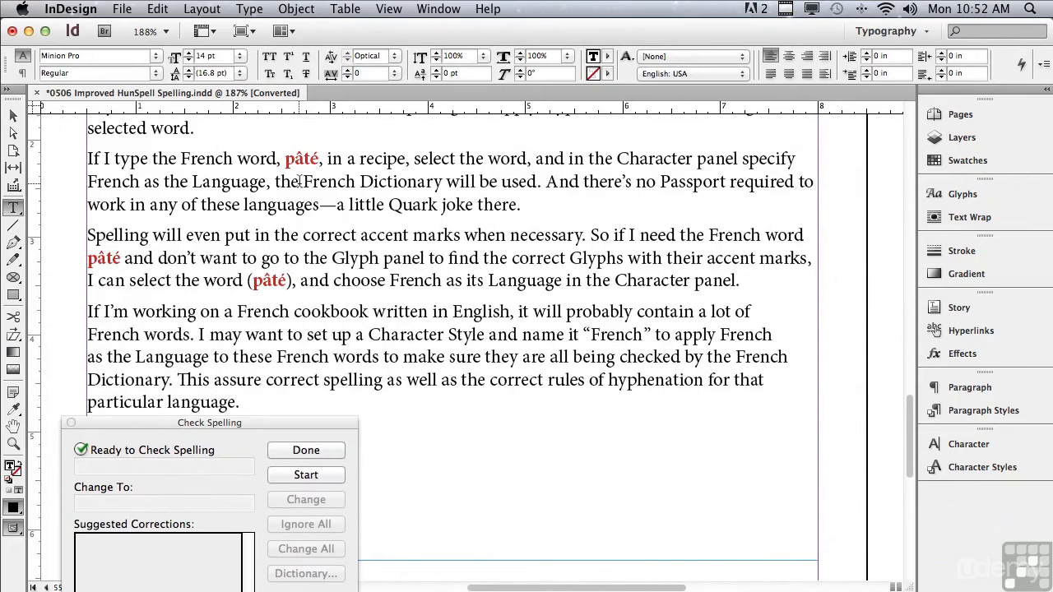